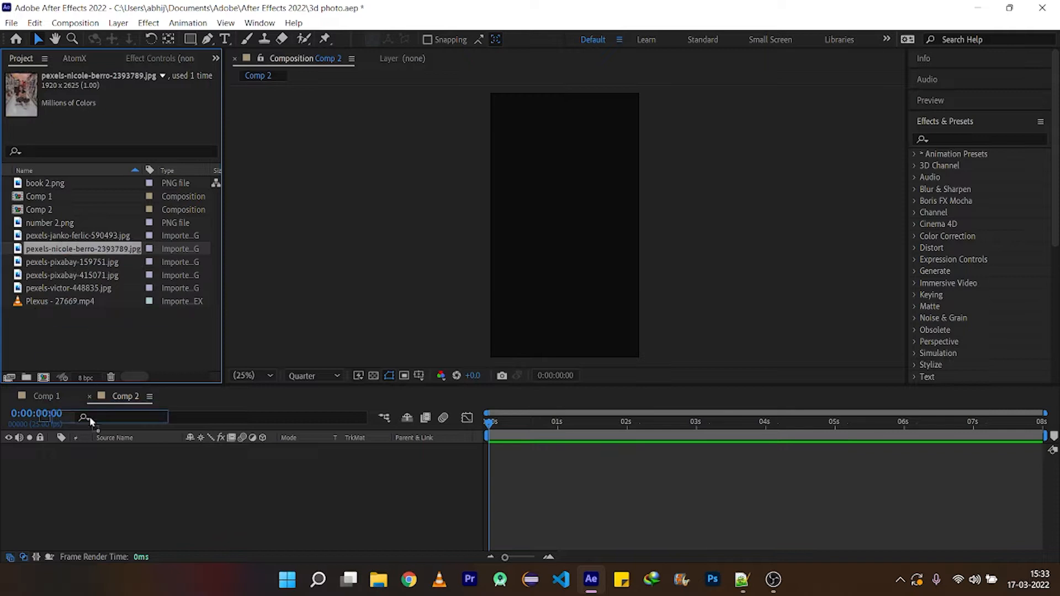
Step: Place the library photo of the reading woman in Comp 2
{"action": "key", "text": "ctrl+alt+f"}
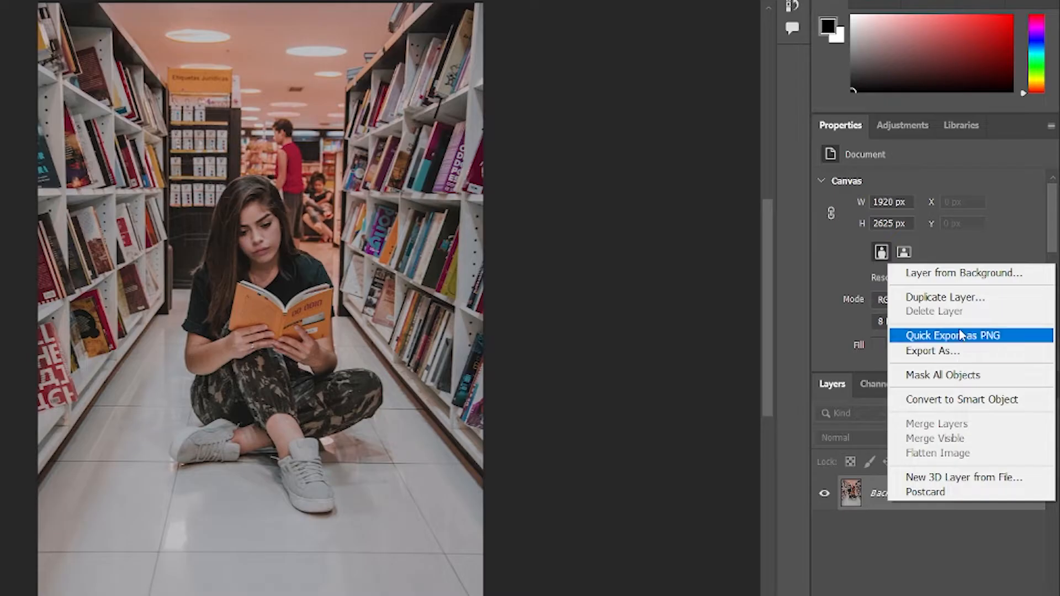
Step: Switch to Photoshop and duplicate the library photo's Background layer as Background copy
{"action": "left_click", "coordinate": [958, 298]}
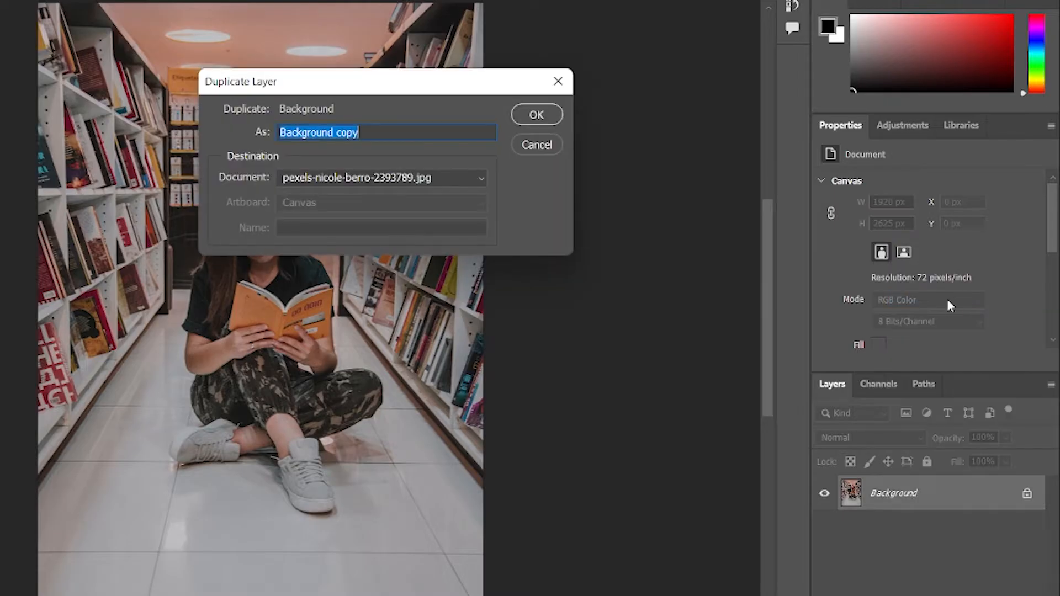
{"action": "left_click", "coordinate": [536, 115]}
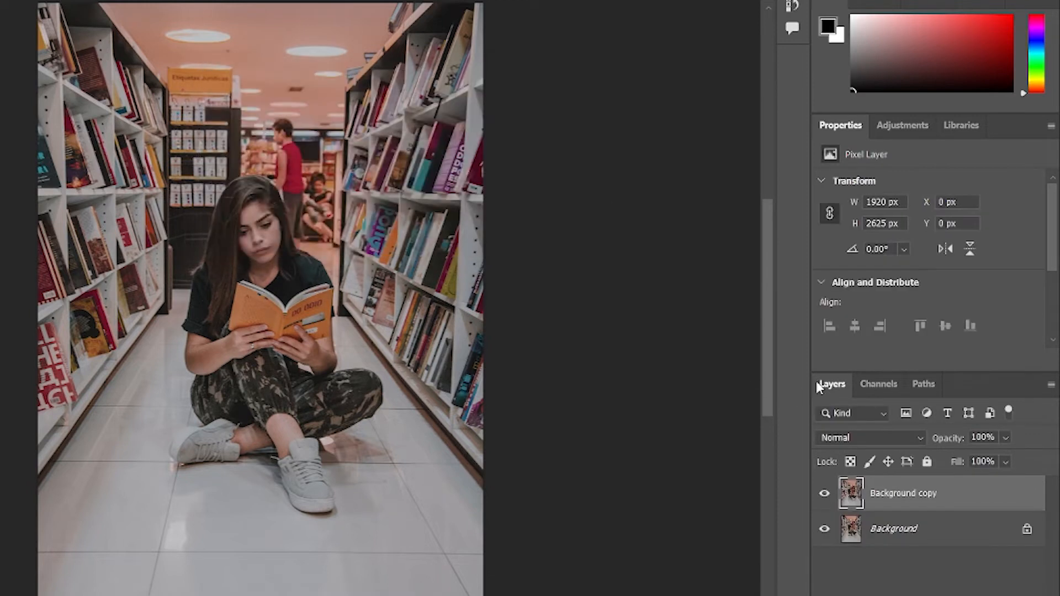
{"action": "scroll", "coordinate": [908, 286], "scroll_direction": "down", "scroll_amount": 3}
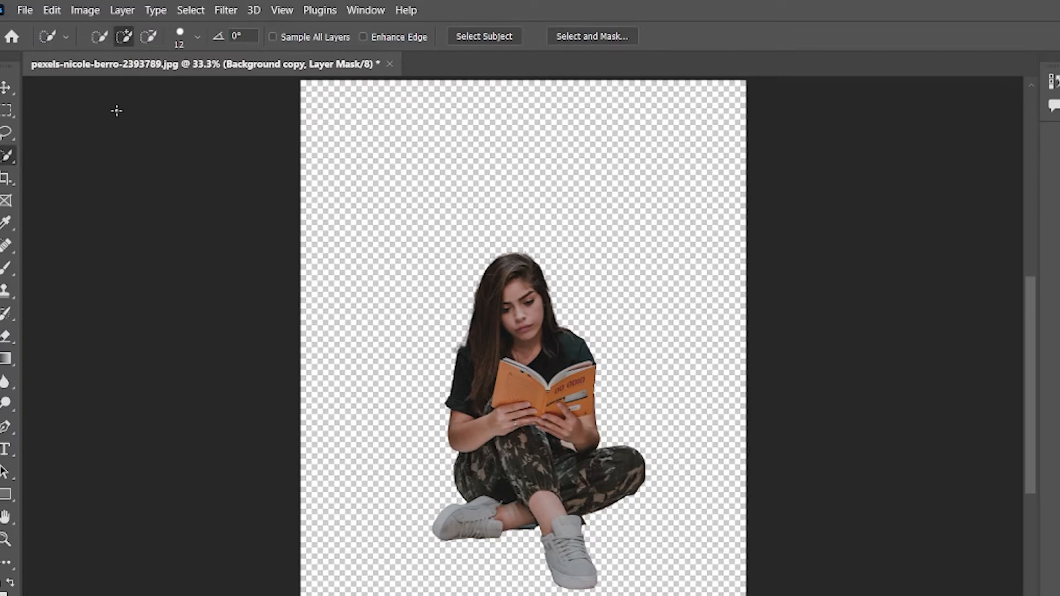
Step: Quick-export the masked cutout of the reading woman as a PNG
{"action": "left_click", "coordinate": [25, 10]}
{"action": "mouse_move", "coordinate": [111, 265]}
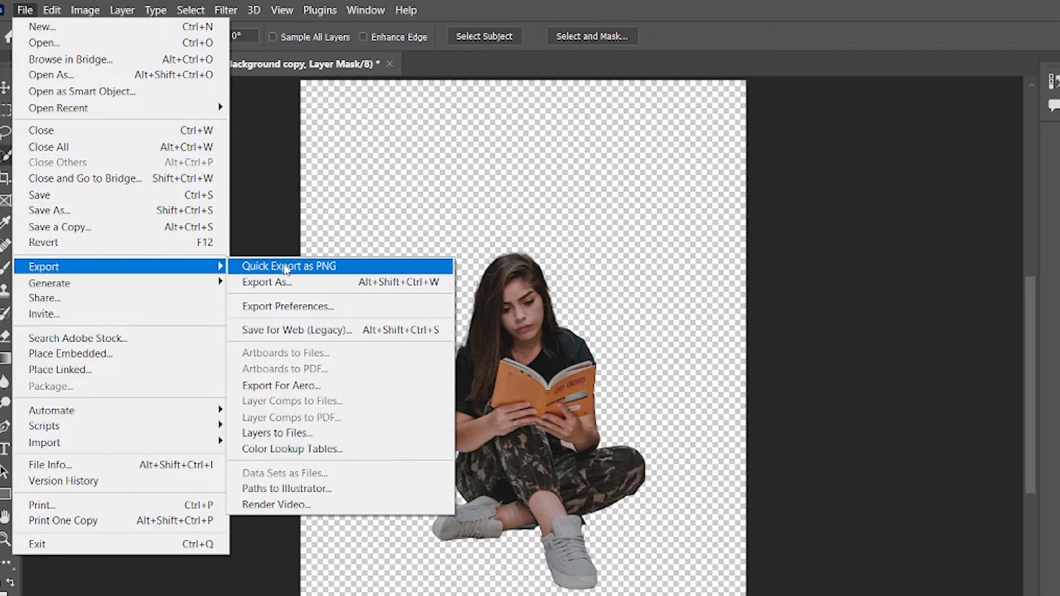
{"action": "left_click", "coordinate": [356, 258]}
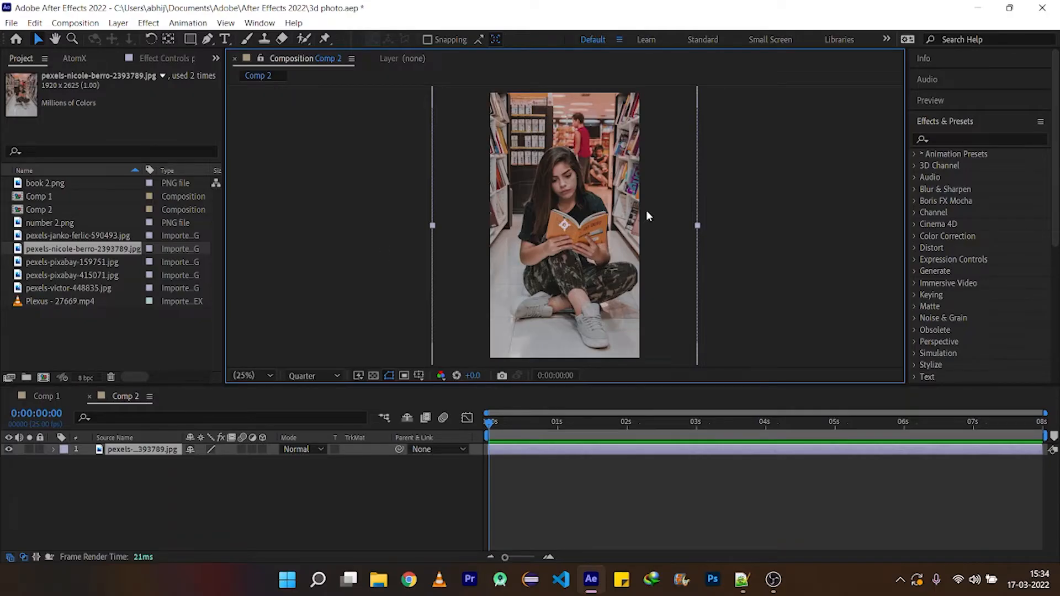
Step: Open the library photo layer in After Effects and paint a Roto Brush stroke over the reading woman
{"action": "left_click", "coordinate": [116, 453]}
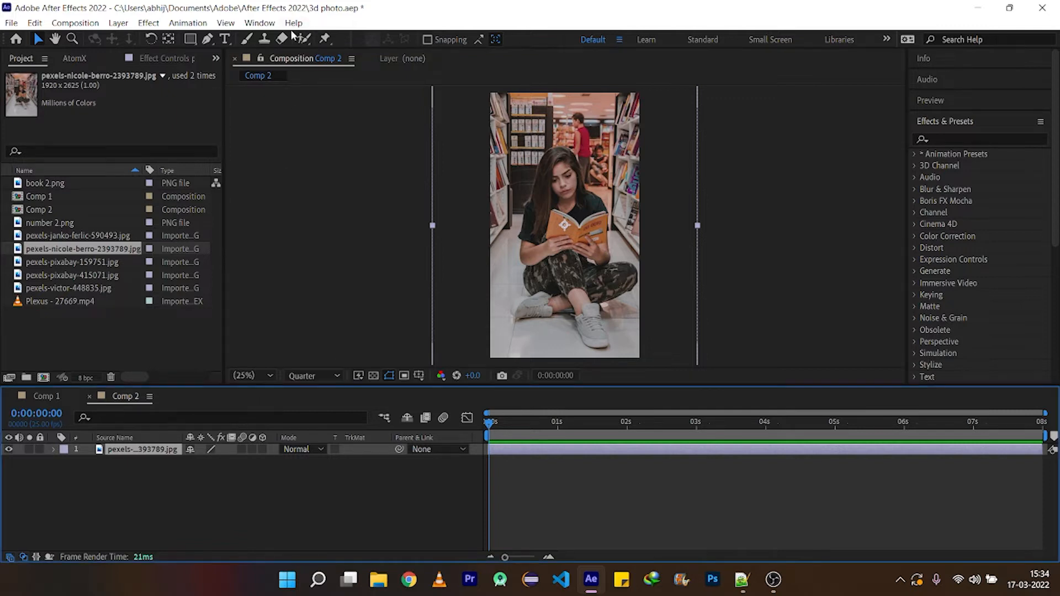
{"action": "left_click", "coordinate": [303, 43]}
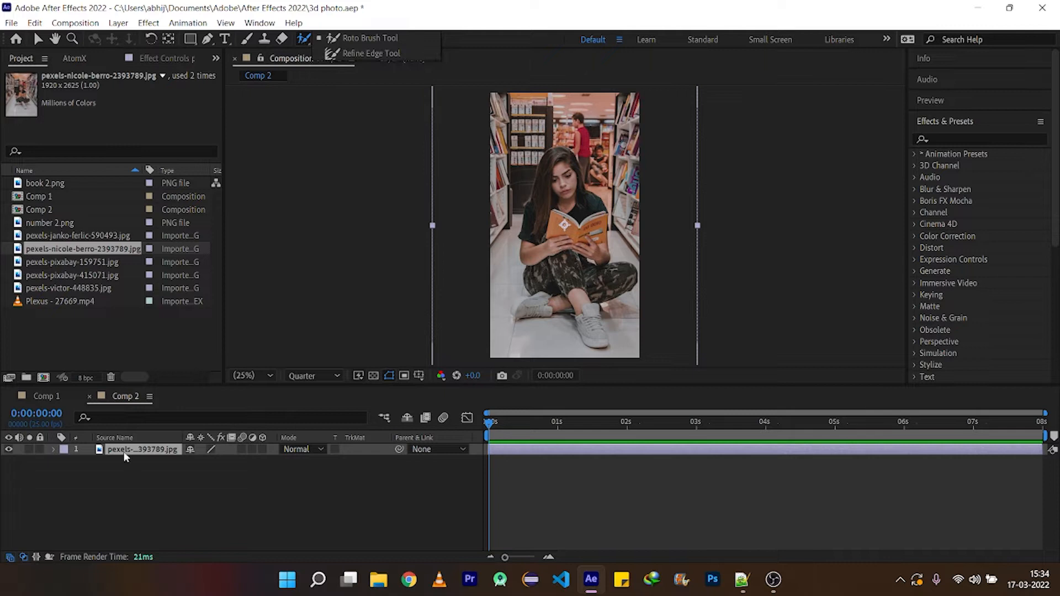
{"action": "double_click", "coordinate": [165, 450]}
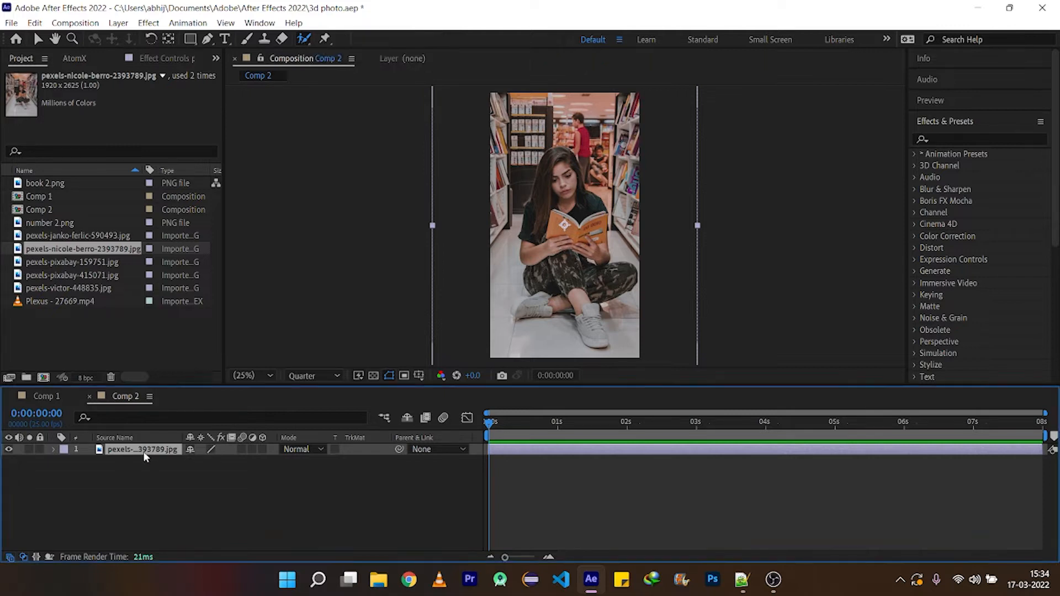
{"action": "left_click_drag", "start_coordinate": [550, 231], "coordinate": [534, 251]}
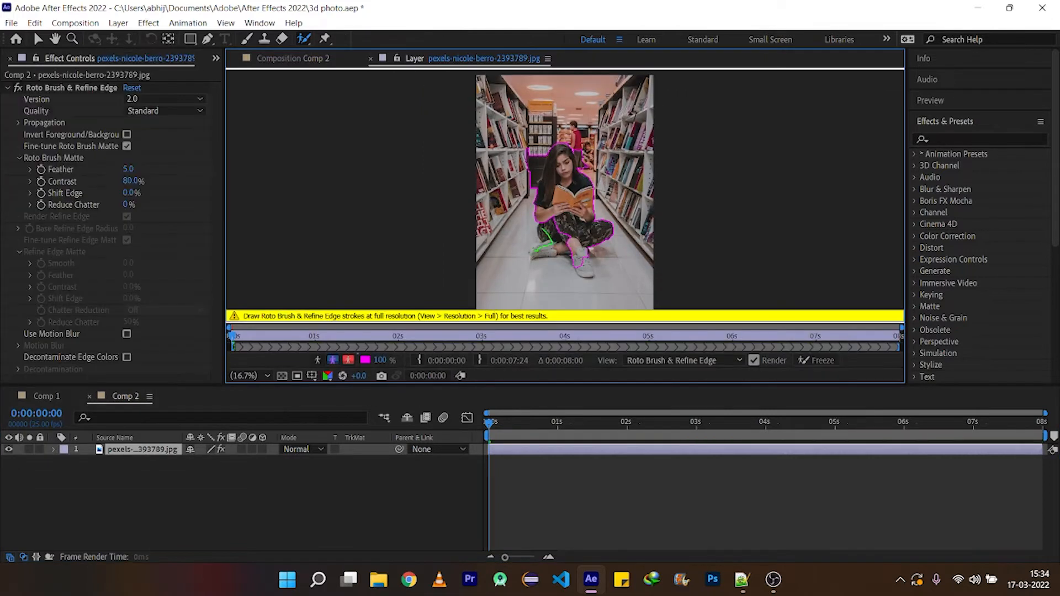
Step: Set the view resolution to Full for the Roto Brush strokes
{"action": "left_click", "coordinate": [225, 23]}
{"action": "mouse_move", "coordinate": [452, 90]}
{"action": "left_click", "coordinate": [525, 74]}
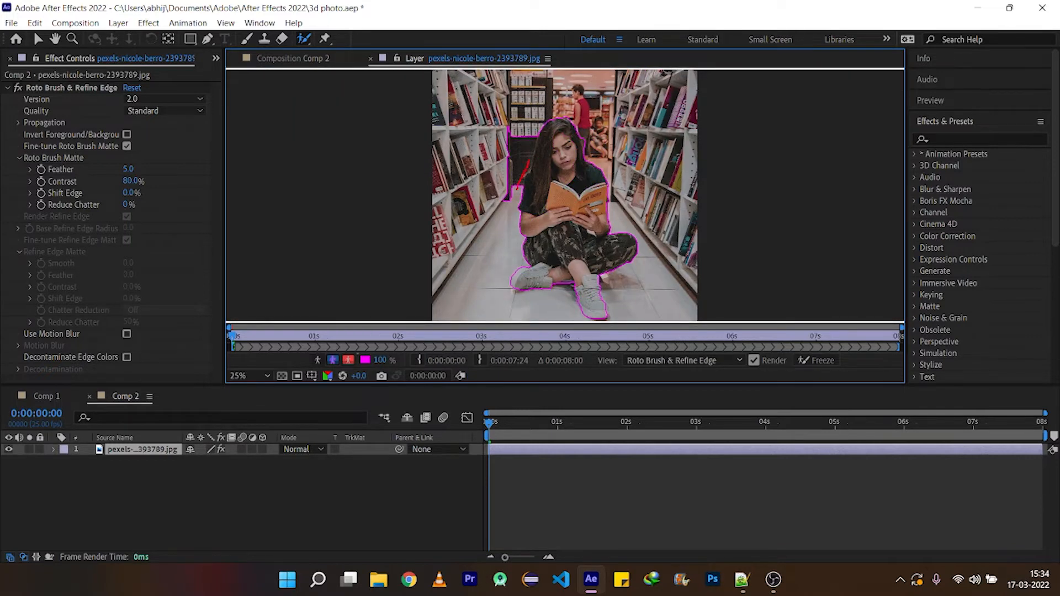
Step: Clean up the Roto Brush outline around the woman's head and return to the Comp 2 view
{"action": "scroll", "coordinate": [574, 116], "scroll_direction": "up", "scroll_amount": 2}
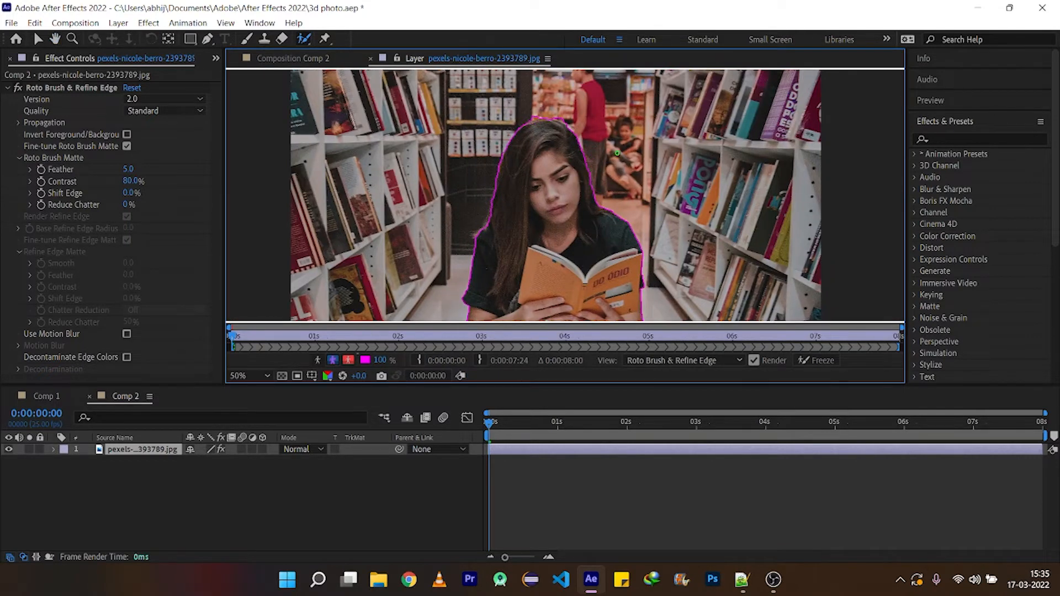
{"action": "scroll", "coordinate": [563, 121], "scroll_direction": "down", "scroll_amount": 4}
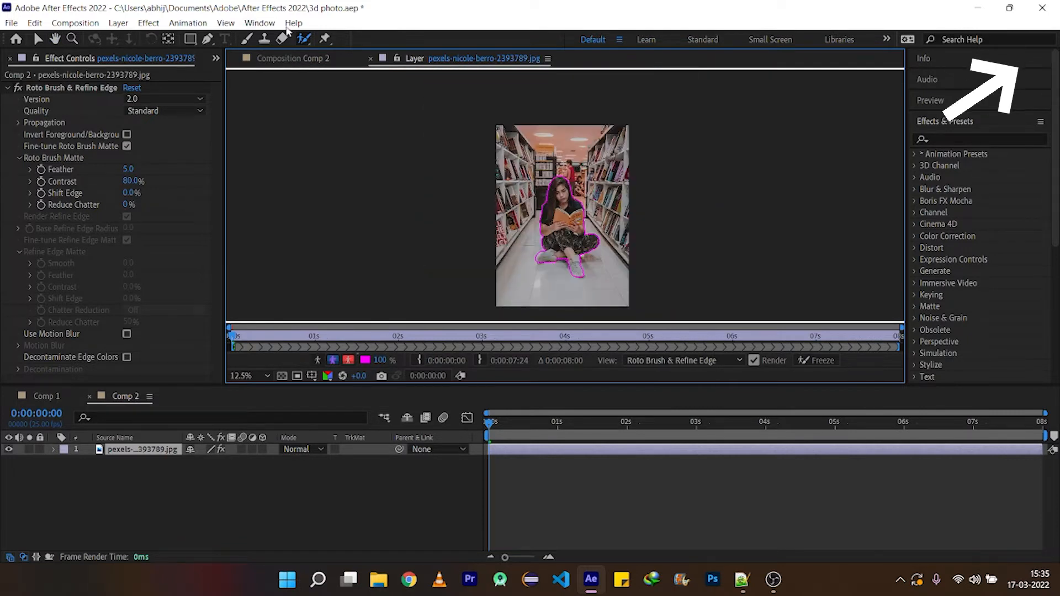
{"action": "left_click", "coordinate": [298, 60]}
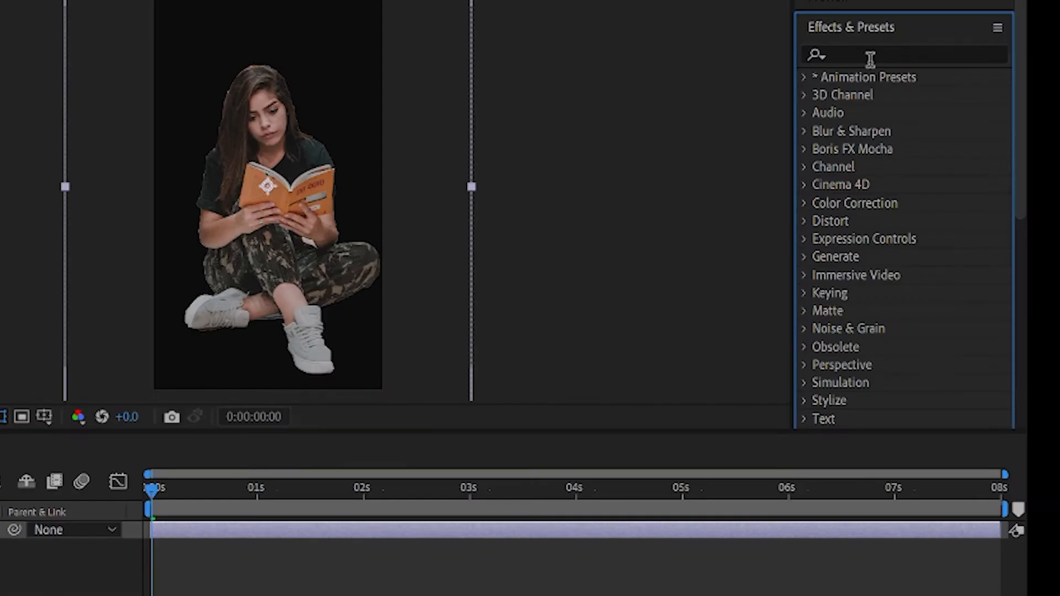
Step: Search the effects for "fine" and apply Refine Soft Matte to the rotoscoped photo layer
{"action": "left_click", "coordinate": [964, 140]}
{"action": "type", "text": "fine"}
{"action": "left_click_drag", "start_coordinate": [974, 177], "coordinate": [541, 352]}
Step: Toggle Refine Soft Matte off and on to compare the cutout's edges around the hair and body
{"action": "scroll", "coordinate": [541, 352], "scroll_direction": "up", "scroll_amount": 4}
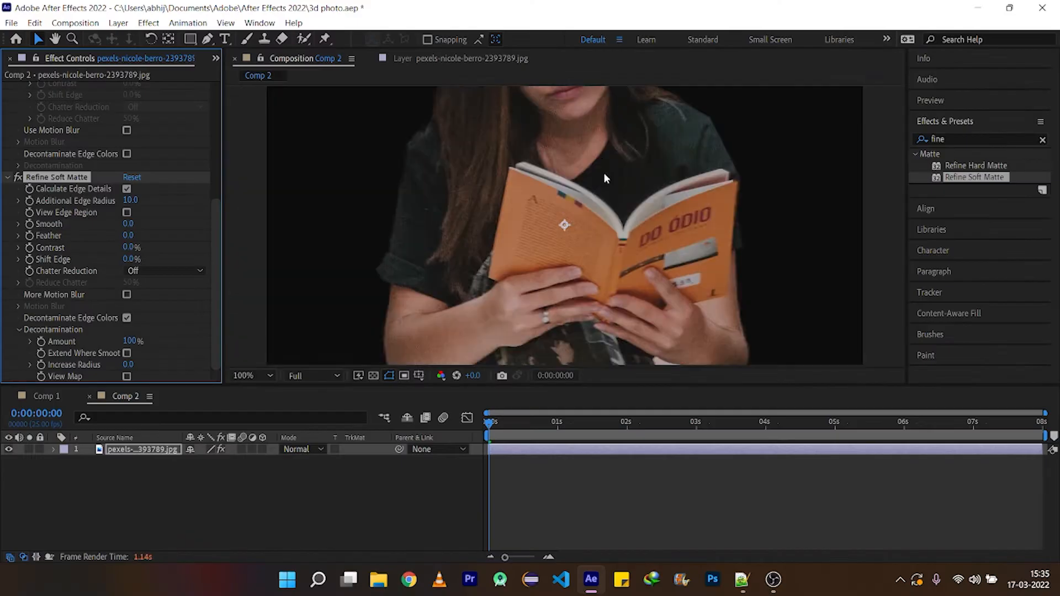
{"action": "left_click", "coordinate": [16, 177]}
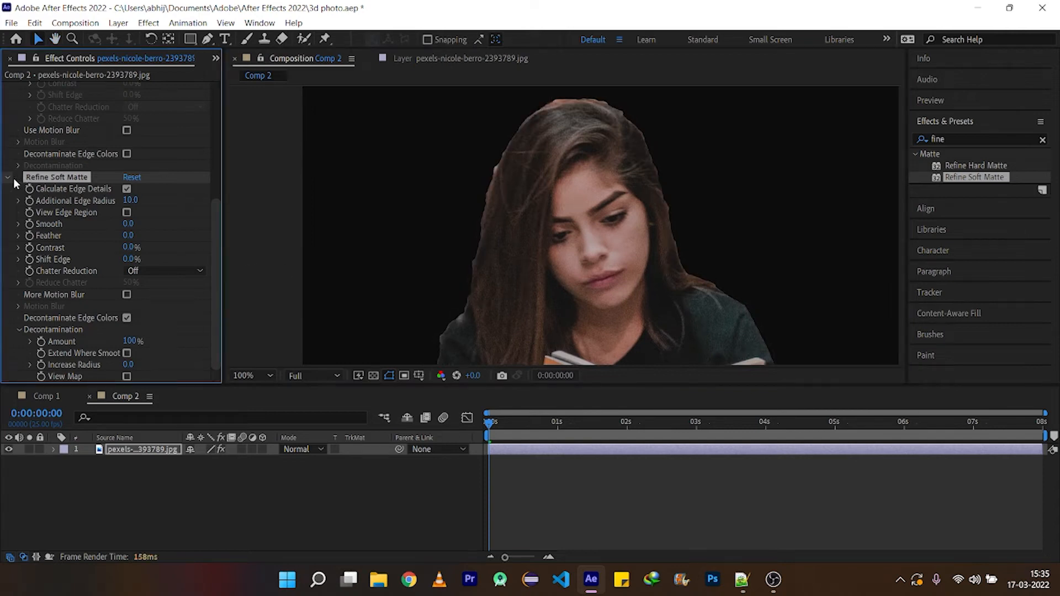
{"action": "left_click", "coordinate": [17, 177]}
{"action": "left_click", "coordinate": [16, 178]}
{"action": "scroll", "coordinate": [496, 213], "scroll_direction": "down", "scroll_amount": 4}
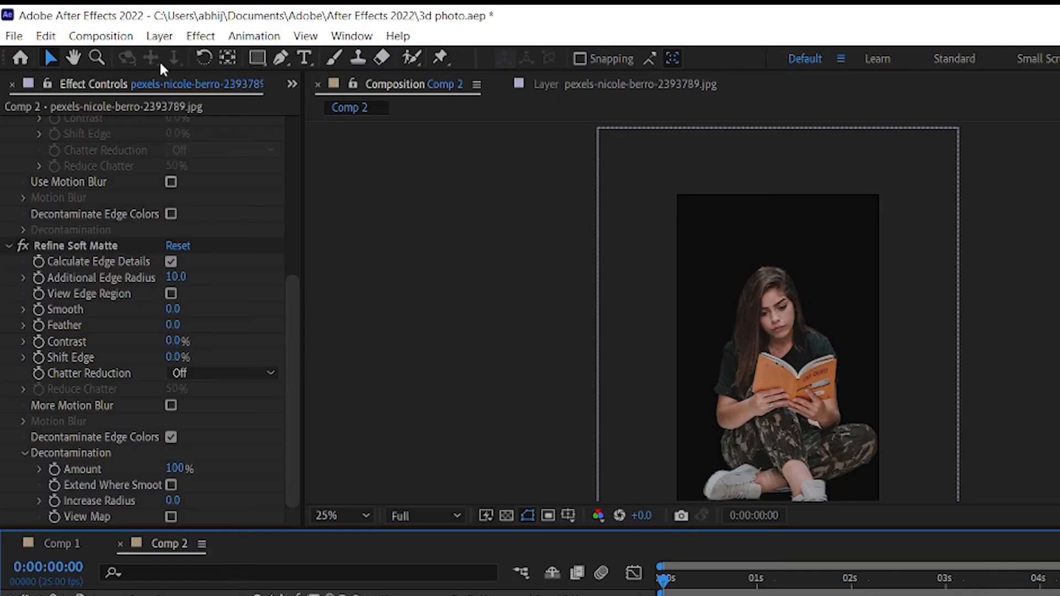
Step: Save the current Comp 2 frame as a file by adding it to the render queue
{"action": "left_click", "coordinate": [113, 40]}
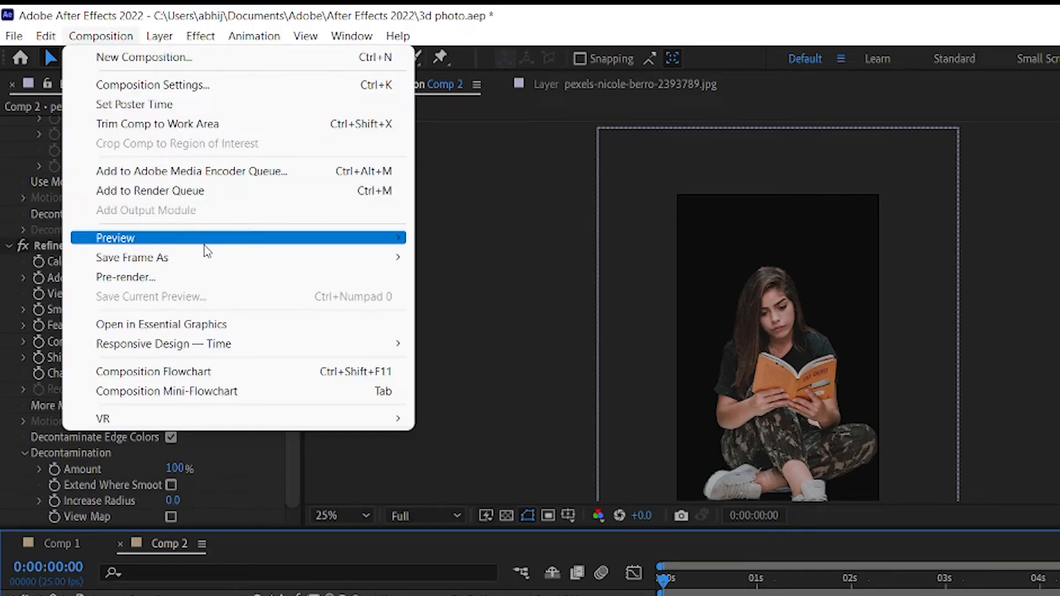
{"action": "mouse_move", "coordinate": [384, 260]}
{"action": "left_click", "coordinate": [442, 258]}
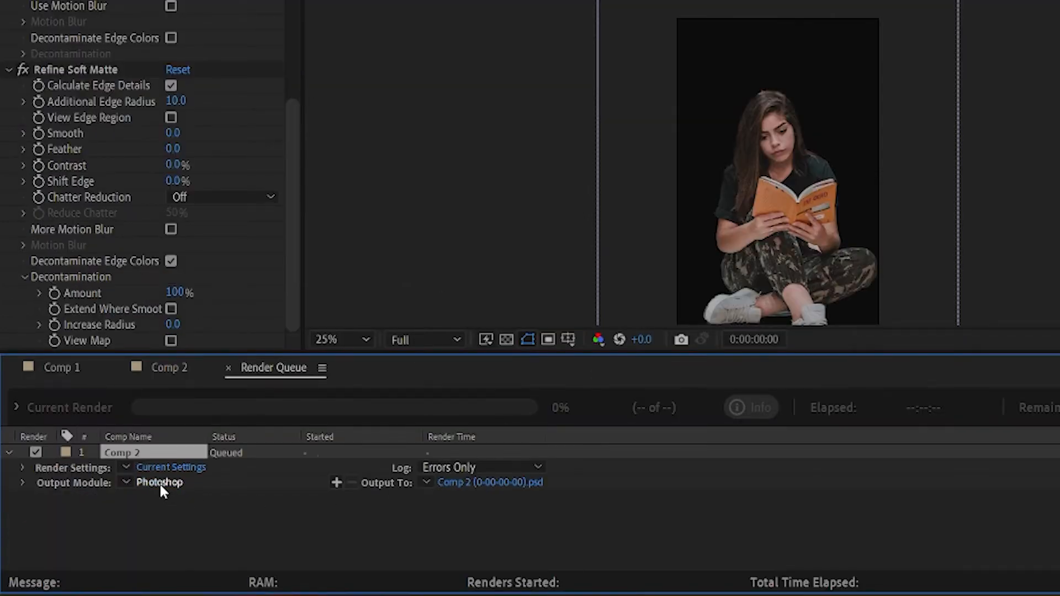
Step: Set the queued frame's output format to PNG Sequence with RGB + Alpha channels and render it
{"action": "left_click", "coordinate": [159, 483]}
{"action": "left_click", "coordinate": [531, 110]}
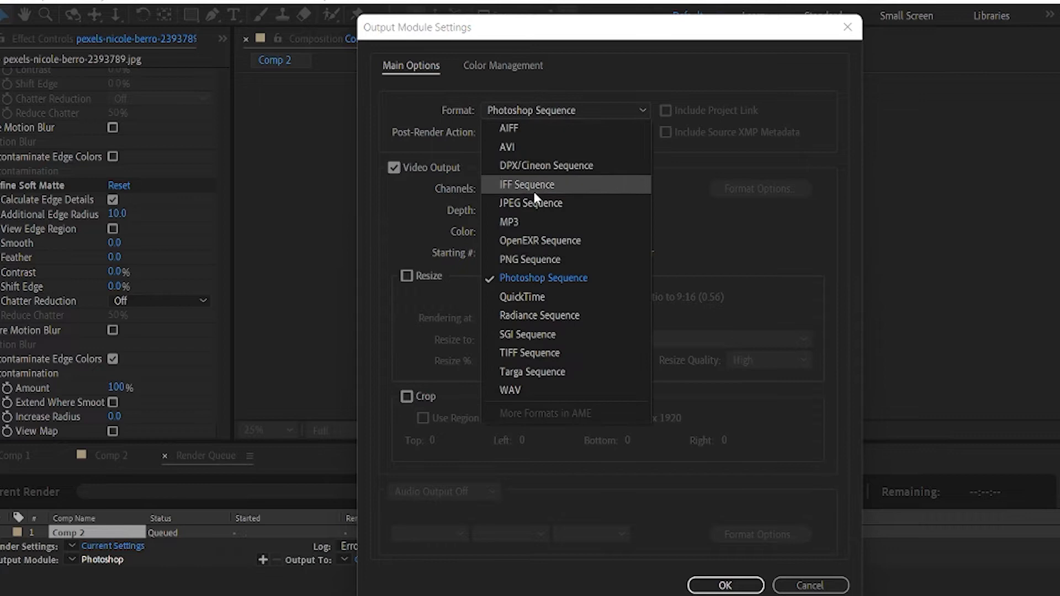
{"action": "left_click", "coordinate": [534, 263]}
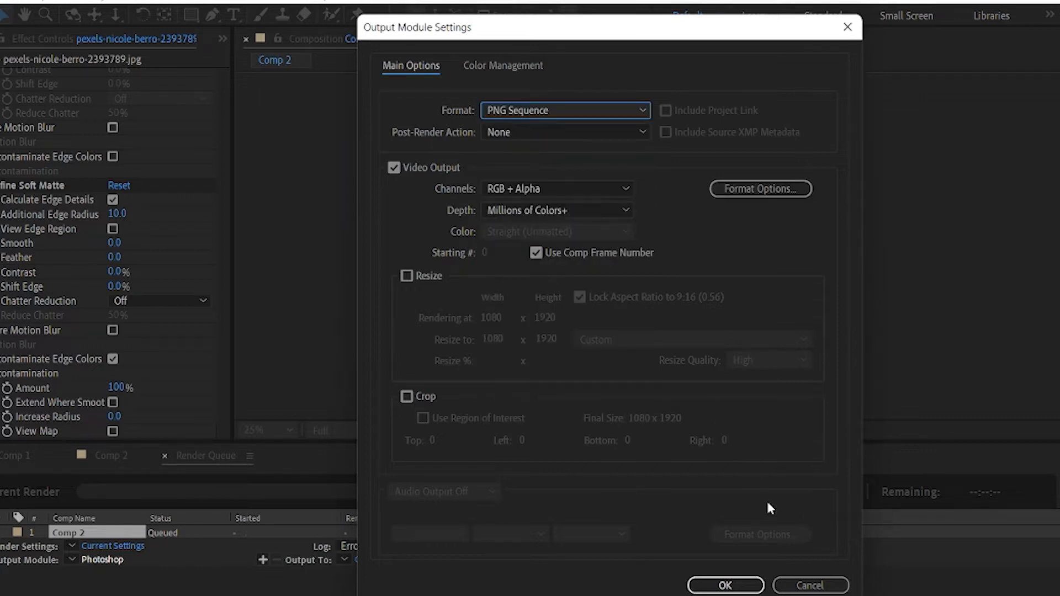
{"action": "left_click", "coordinate": [750, 581]}
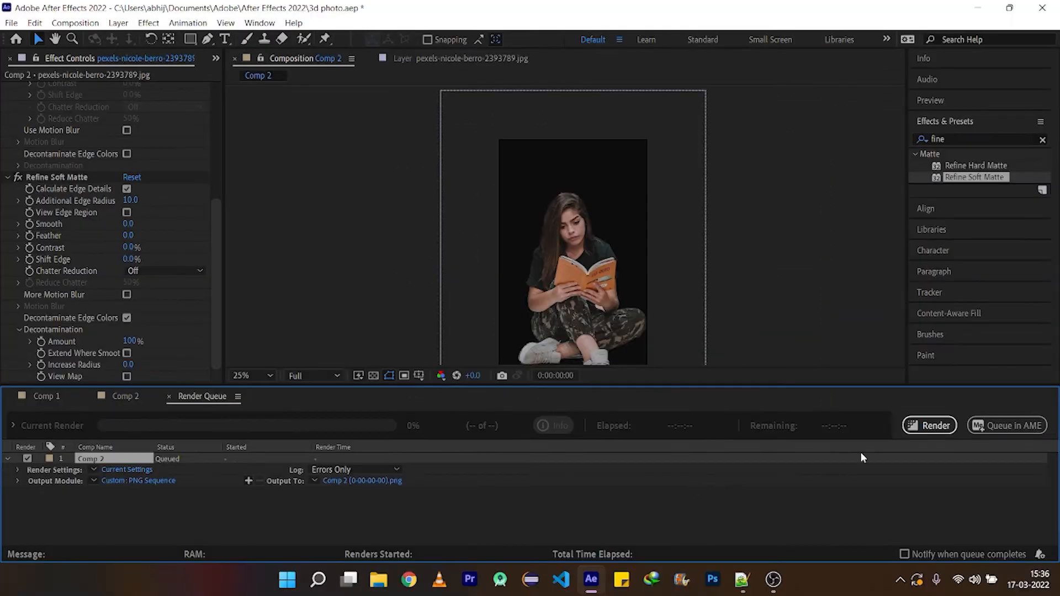
{"action": "left_click", "coordinate": [929, 425]}
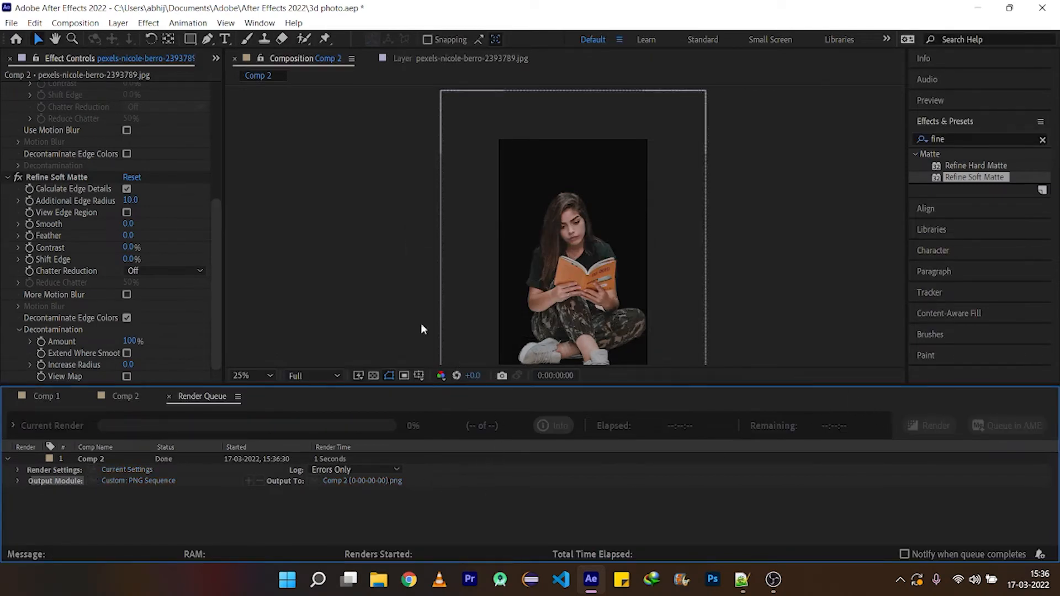
Step: Replace the rotoscoped layer in Comp 2 with the original library photo
{"action": "left_click", "coordinate": [125, 396]}
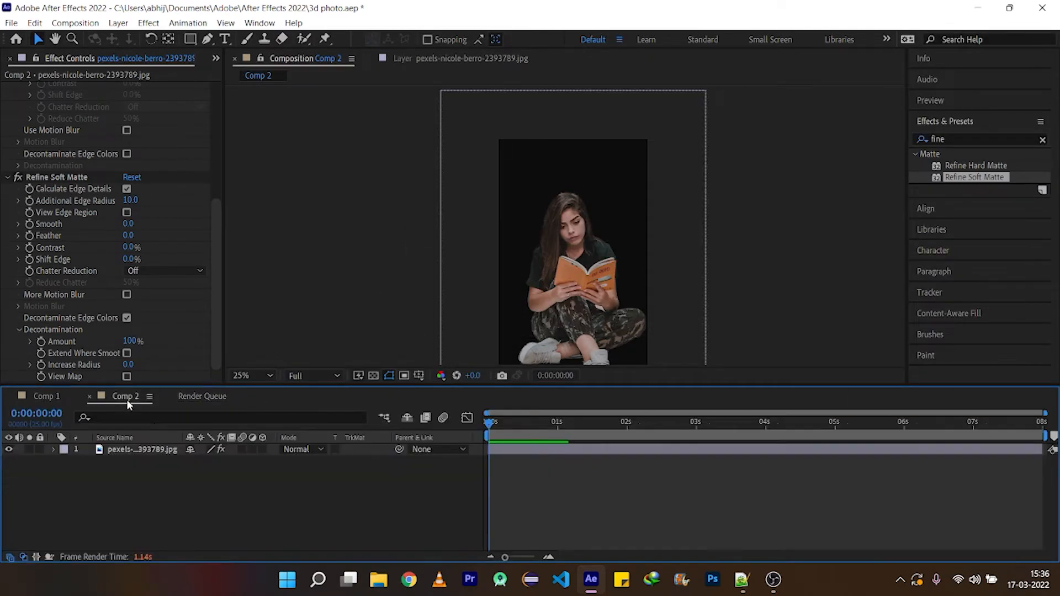
{"action": "key", "text": "Delete"}
{"action": "key", "text": "ctrl+0"}
{"action": "left_click_drag", "start_coordinate": [83, 249], "coordinate": [86, 453]}
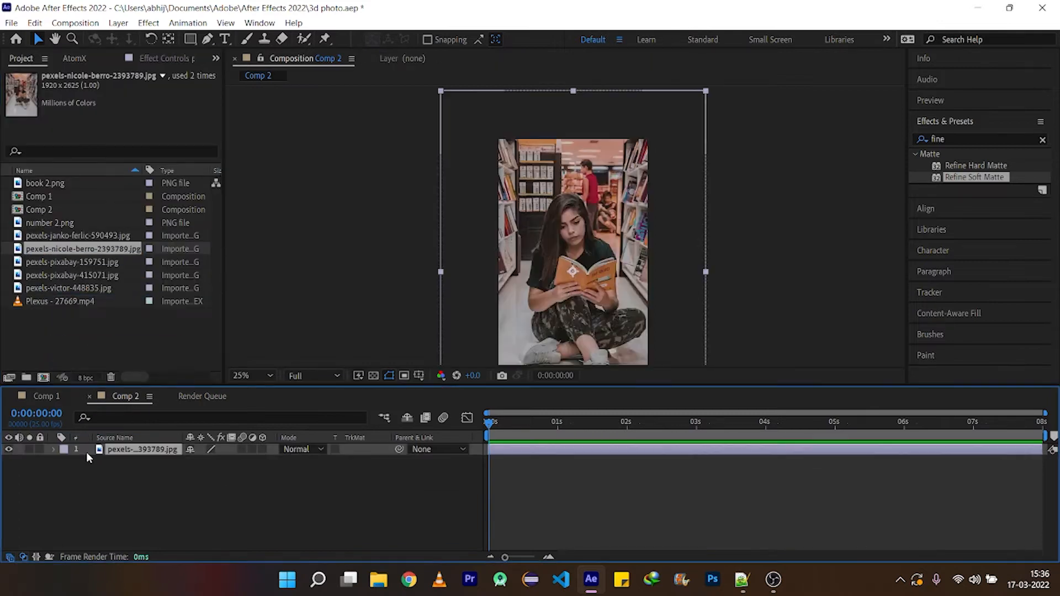
Step: Add the cutout number 2.png to Comp 2 above the library photo layer
{"action": "key", "text": "comma"}
{"action": "left_click", "coordinate": [70, 224]}
{"action": "left_click_drag", "start_coordinate": [70, 227], "coordinate": [113, 464]}
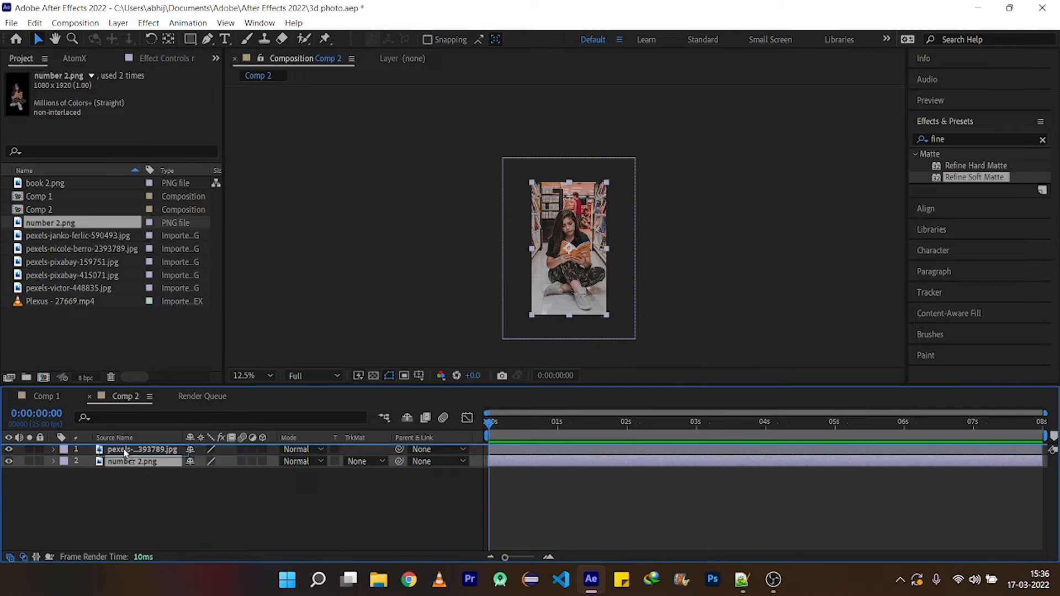
Step: Scale the background library photo down slightly, keeping it covering the full composition frame
{"action": "left_click", "coordinate": [124, 461]}
{"action": "left_click_drag", "start_coordinate": [635, 338], "coordinate": [622, 324]}
{"action": "key", "text": "period"}
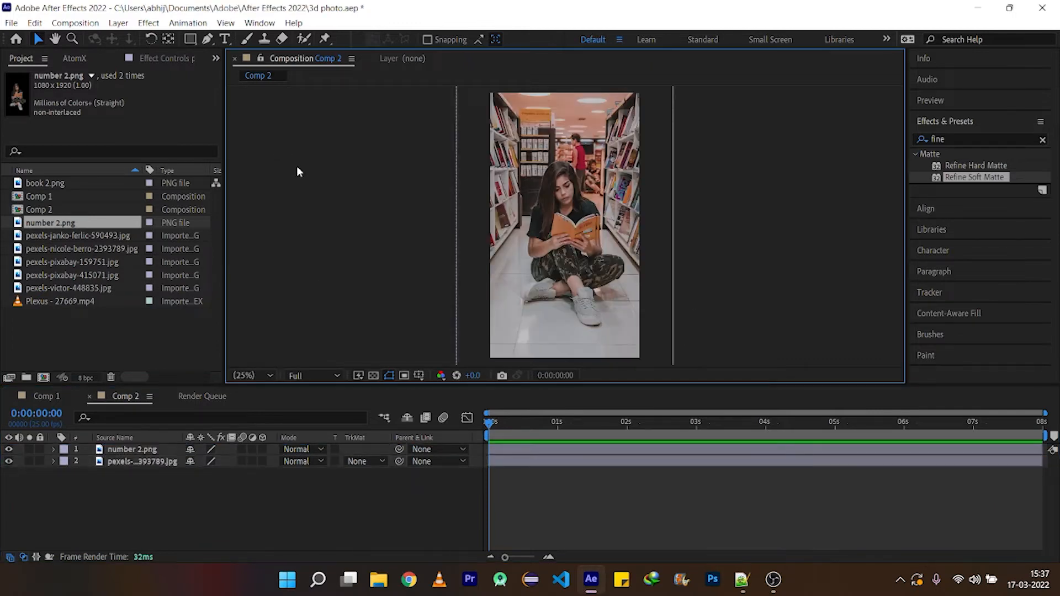
Step: Set the scale of the number 2.png layer to 130% and collapse its properties
{"action": "left_click", "coordinate": [133, 449]}
{"action": "key", "text": "s"}
{"action": "left_click_drag", "start_coordinate": [217, 462], "coordinate": [280, 515]}
{"action": "left_click", "coordinate": [281, 515]}
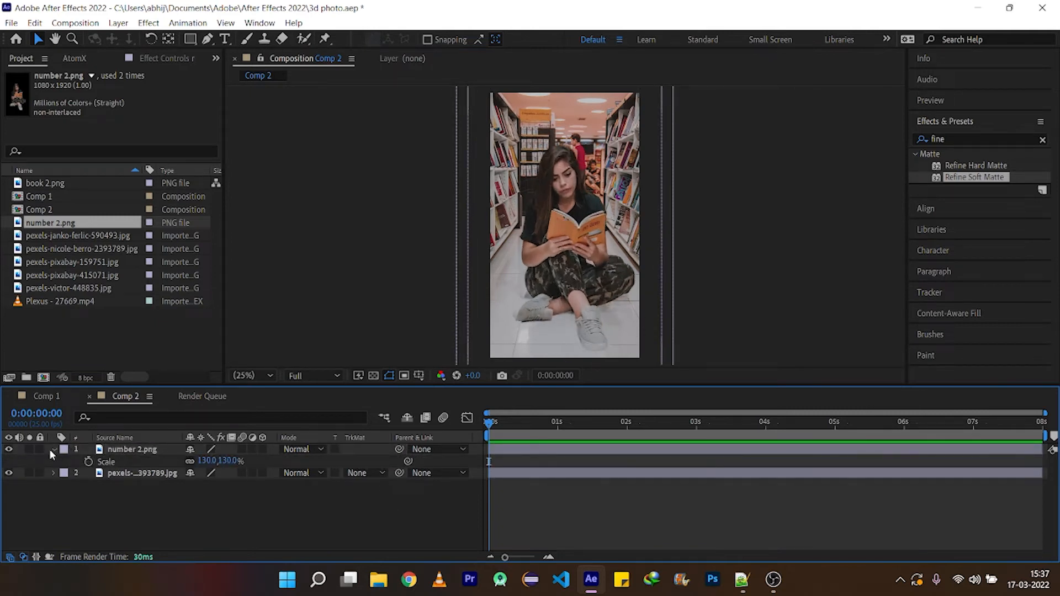
{"action": "left_click", "coordinate": [53, 450]}
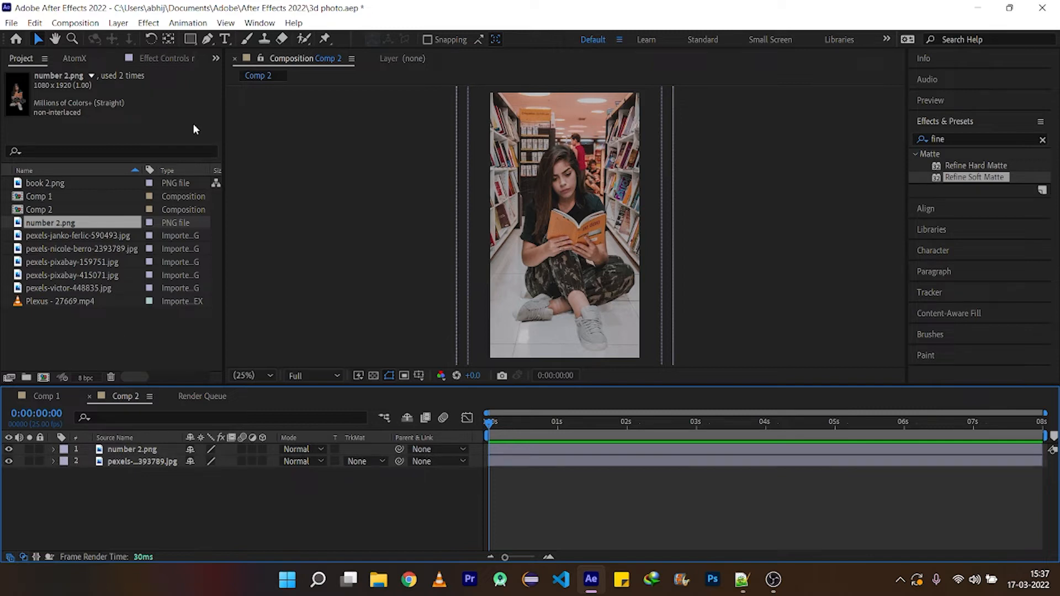
Step: Create a two-node camera named Camera 1 with the 50mm preset and dismiss the 2D layer warning
{"action": "left_click", "coordinate": [118, 23]}
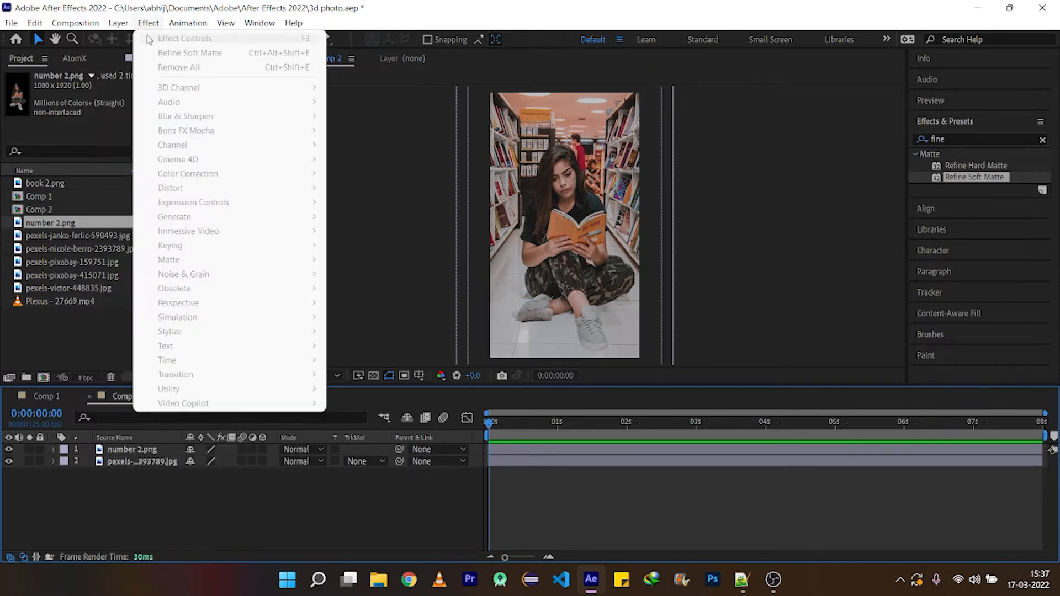
{"action": "mouse_move", "coordinate": [245, 42]}
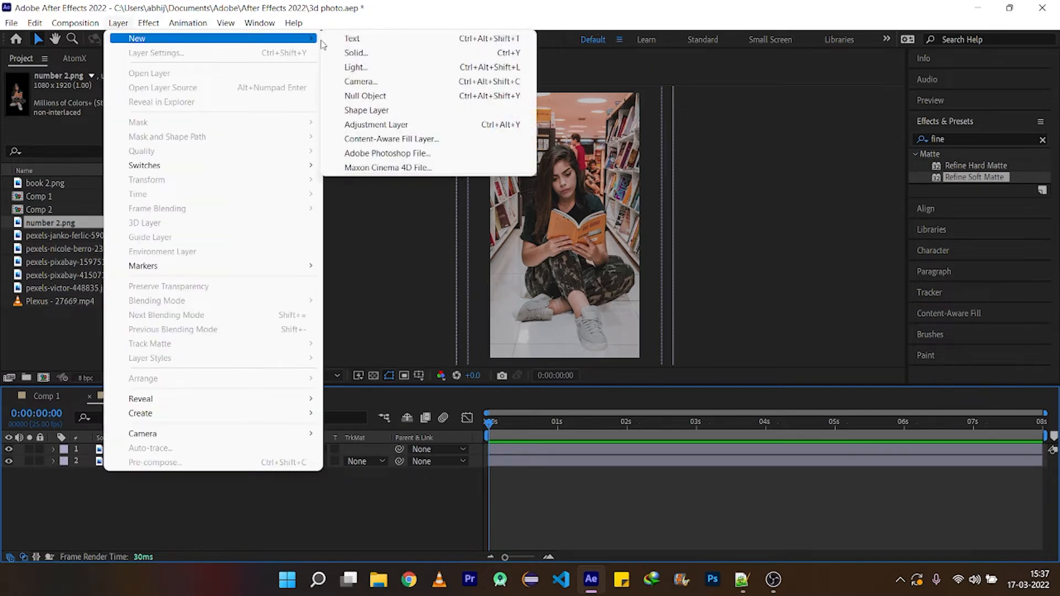
{"action": "left_click", "coordinate": [366, 79]}
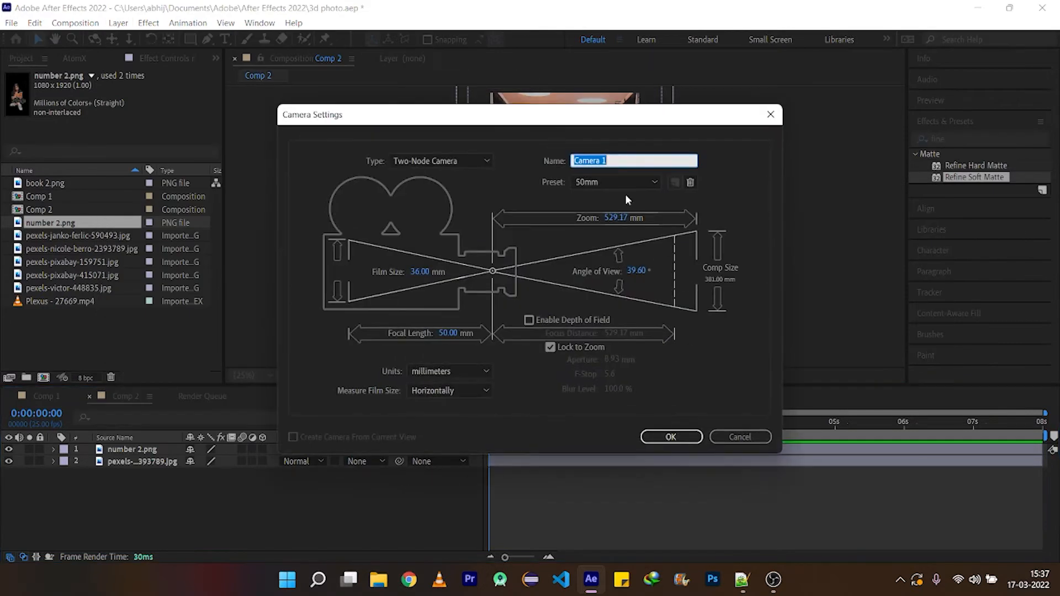
{"action": "left_click", "coordinate": [670, 438]}
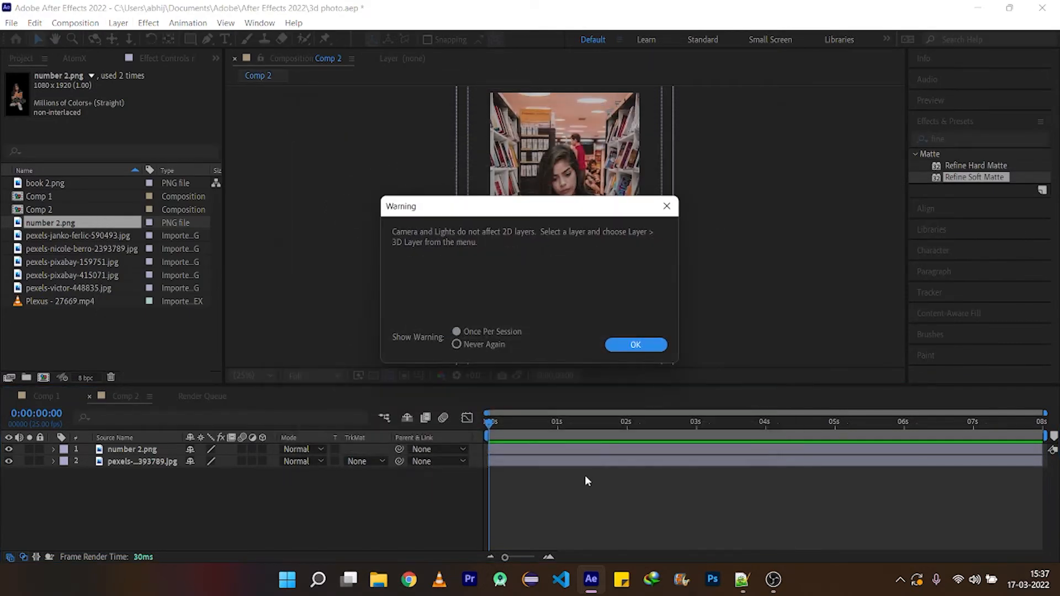
{"action": "left_click", "coordinate": [618, 344]}
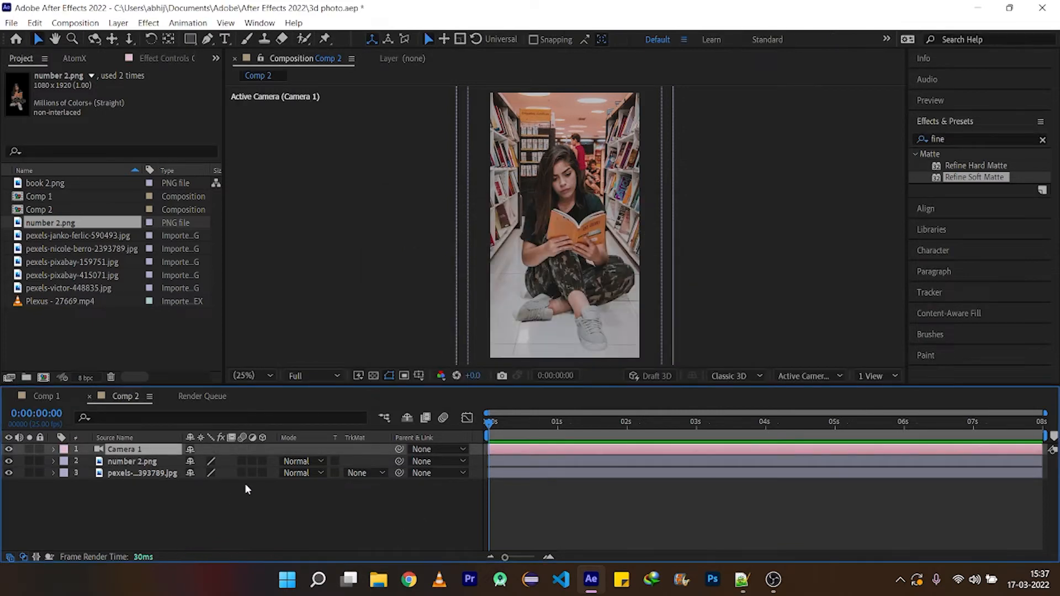
Step: Turn the number 2.png cutout and the background photo into 3D layers
{"action": "left_click", "coordinate": [263, 461]}
{"action": "left_click", "coordinate": [263, 473]}
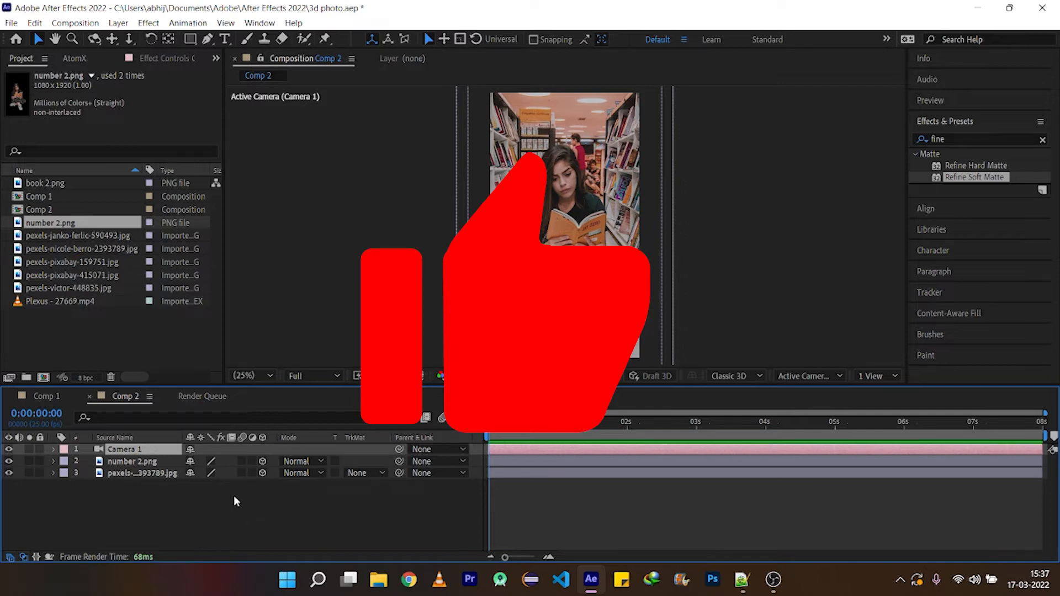
Step: Add book 2.png between the number 2.png cutout and the background photo and turn it into a 3D layer
{"action": "left_click", "coordinate": [148, 462]}
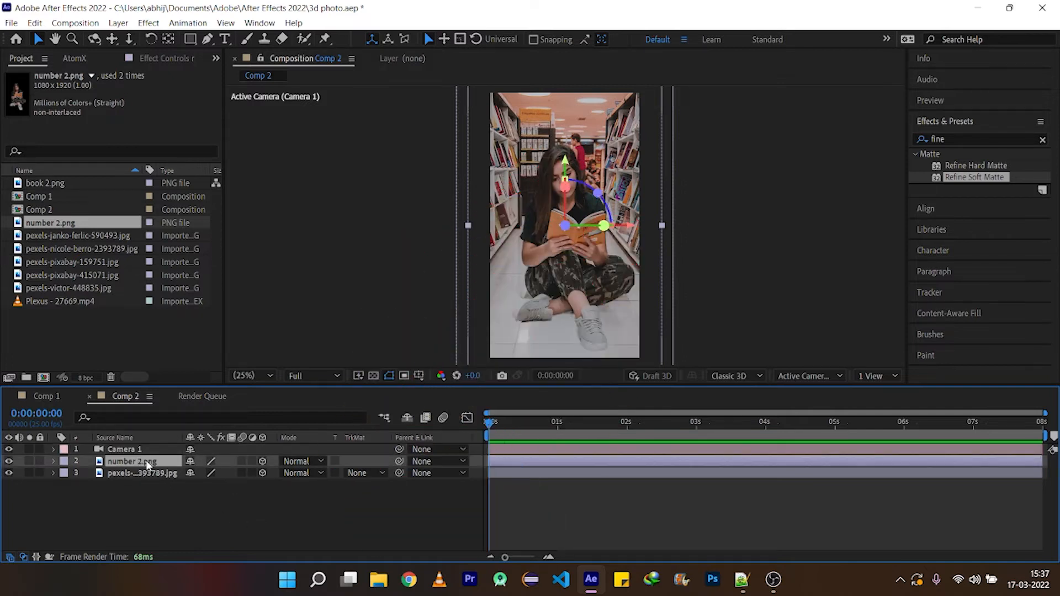
{"action": "left_click", "coordinate": [197, 516]}
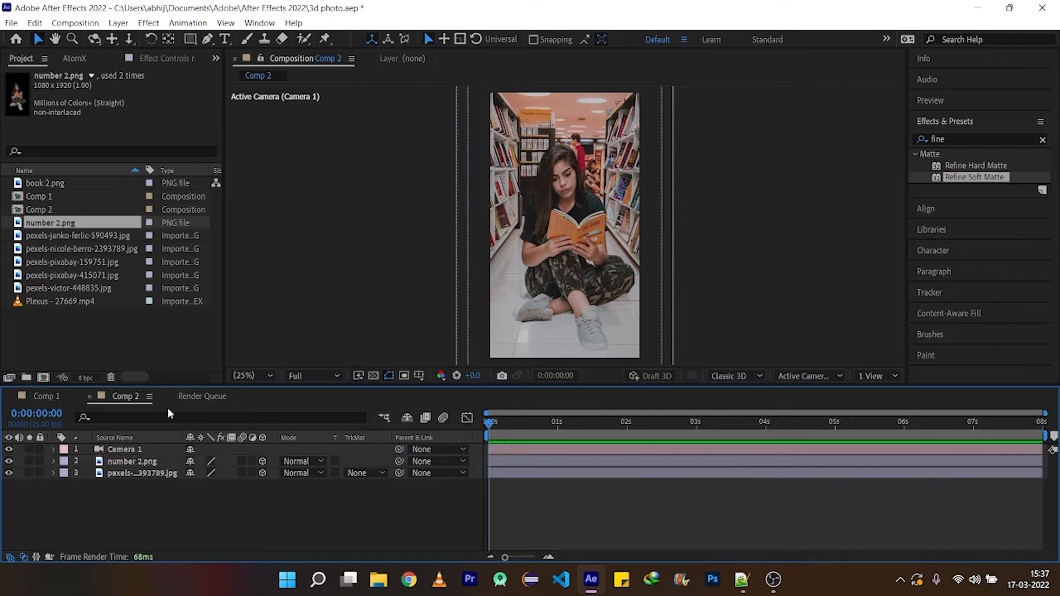
{"action": "left_click", "coordinate": [62, 289]}
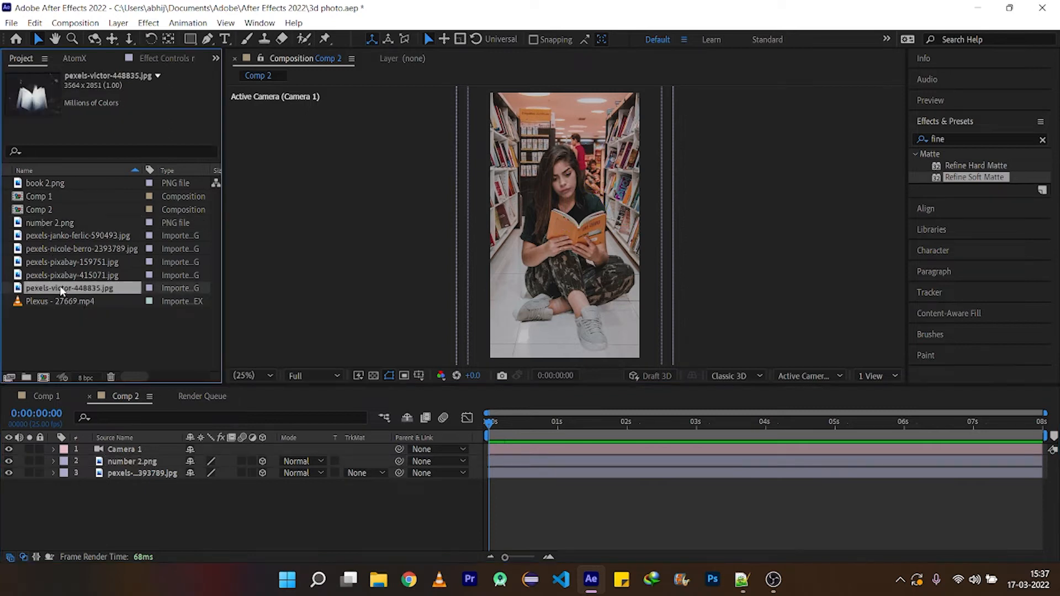
{"action": "left_click", "coordinate": [65, 275]}
{"action": "left_click_drag", "start_coordinate": [47, 183], "coordinate": [133, 476]}
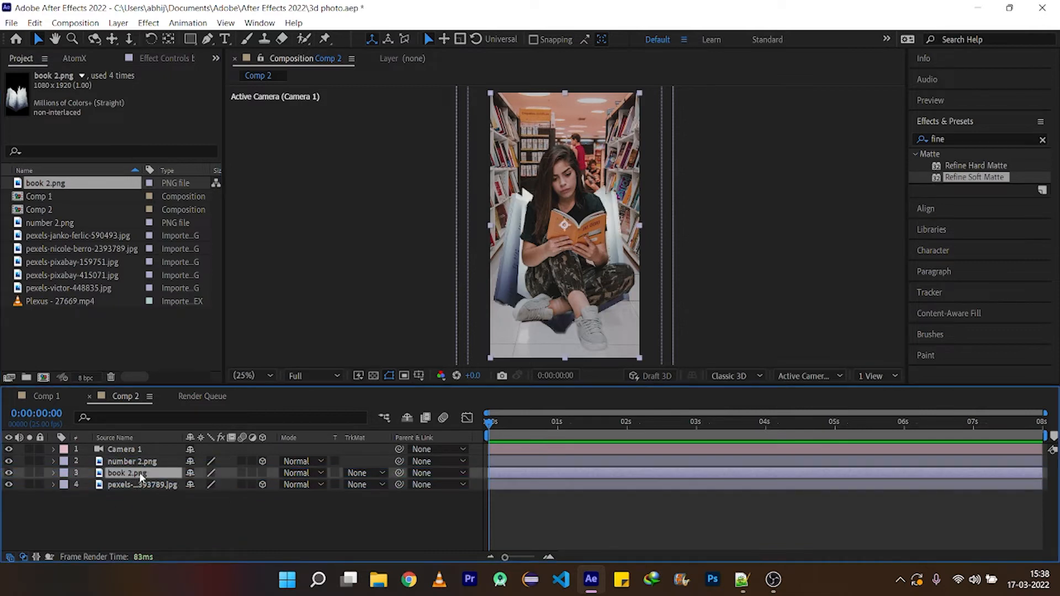
{"action": "left_click", "coordinate": [262, 473]}
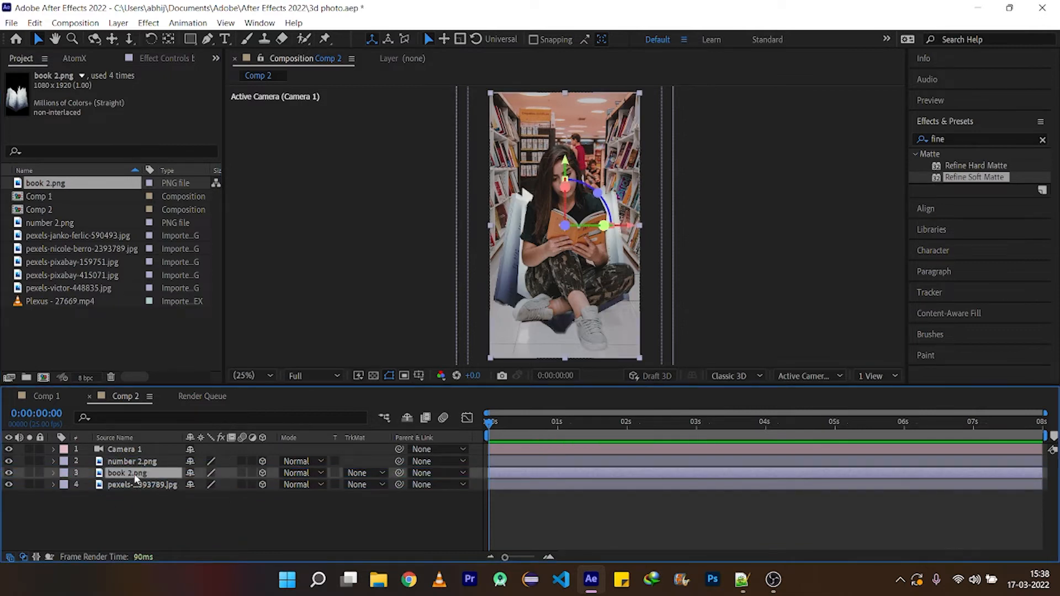
Step: Scale the book 2.png layer to 35% and position it near the frame's lower-right corner at about 881, 1432, -553
{"action": "key", "text": "p"}
{"action": "left_click_drag", "start_coordinate": [196, 484], "coordinate": [3, 544]}
{"action": "key", "text": "shift+s"}
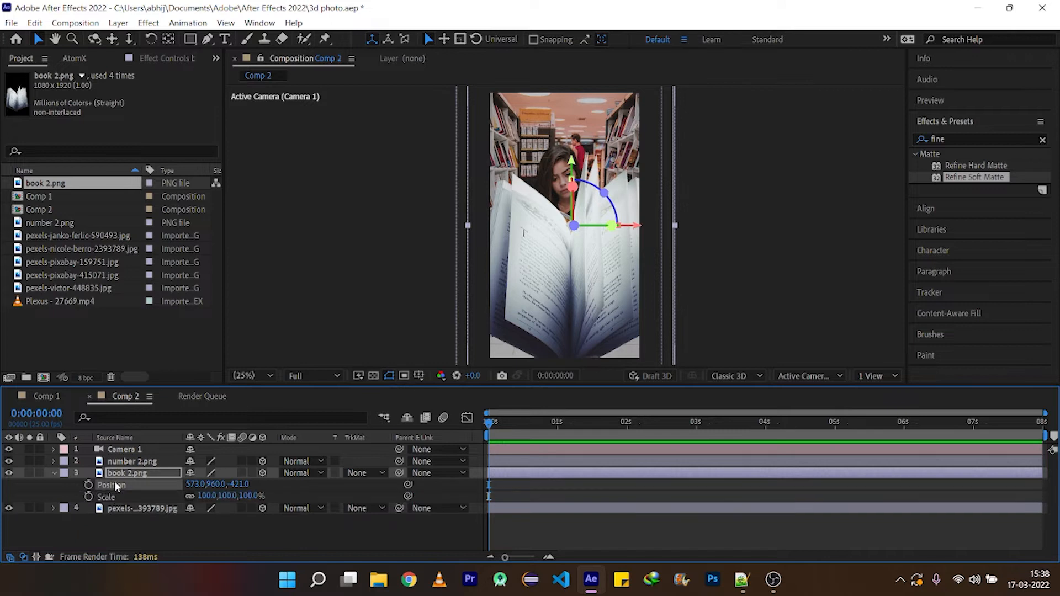
{"action": "left_click_drag", "start_coordinate": [228, 501], "coordinate": [213, 508]}
{"action": "left_click_drag", "start_coordinate": [639, 226], "coordinate": [684, 435]}
{"action": "left_click", "coordinate": [78, 492]}
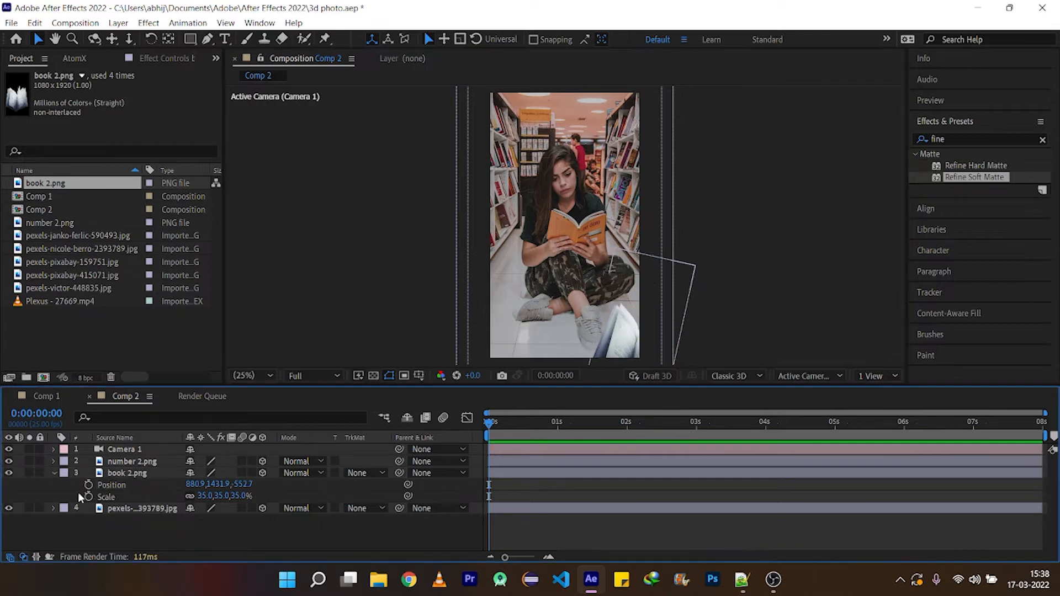
{"action": "left_click", "coordinate": [54, 473]}
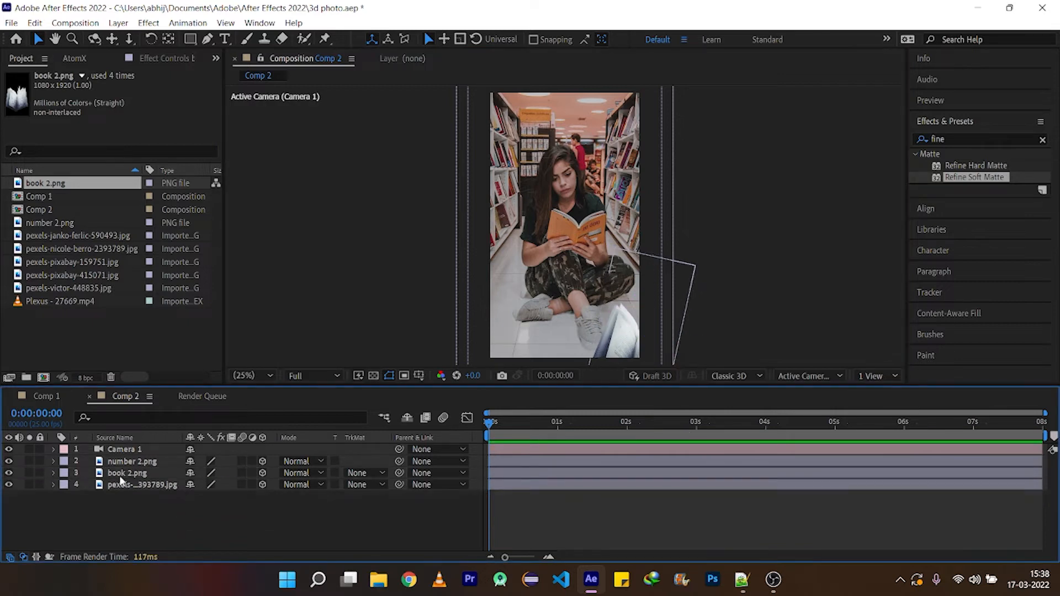
Step: Duplicate the book 2.png layer twice and rename the copies 2 and 3
{"action": "left_click", "coordinate": [120, 474]}
{"action": "key", "text": "ctrl+d"}
{"action": "key", "text": "ctrl+d"}
{"action": "left_click", "coordinate": [121, 484]}
{"action": "key", "text": "Return"}
{"action": "type", "text": "2"}
{"action": "key", "text": "Return"}
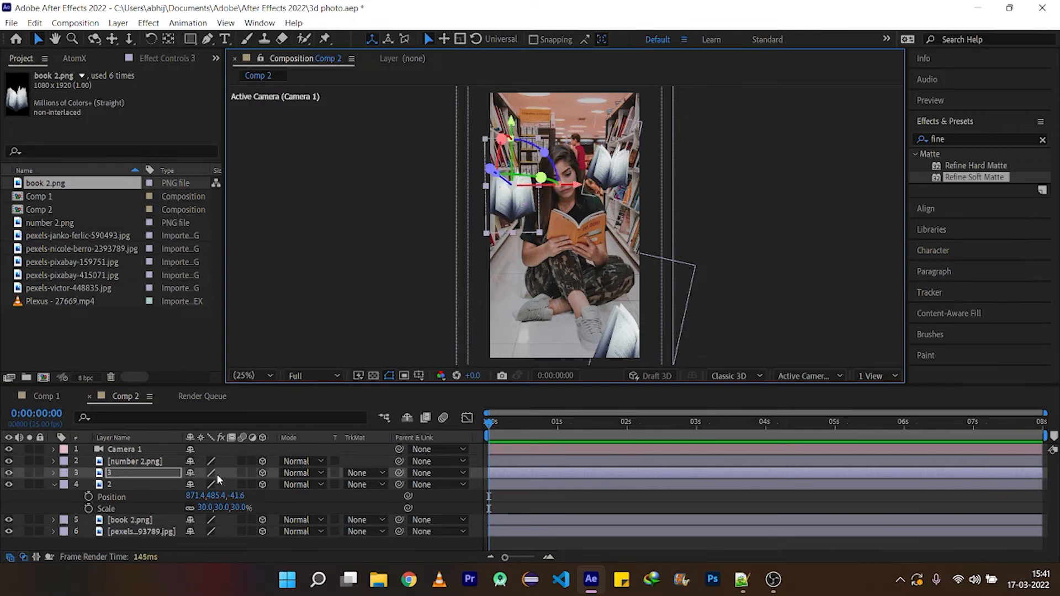
Step: Bring the number 2.png cutout closer to the camera so it fills more of the frame, and collapse the open layer properties
{"action": "left_click", "coordinate": [132, 463]}
{"action": "left_click", "coordinate": [54, 461]}
{"action": "left_click_drag", "start_coordinate": [247, 497], "coordinate": [252, 496]}
{"action": "left_click_drag", "start_coordinate": [569, 231], "coordinate": [551, 283]}
{"action": "left_click", "coordinate": [53, 449]}
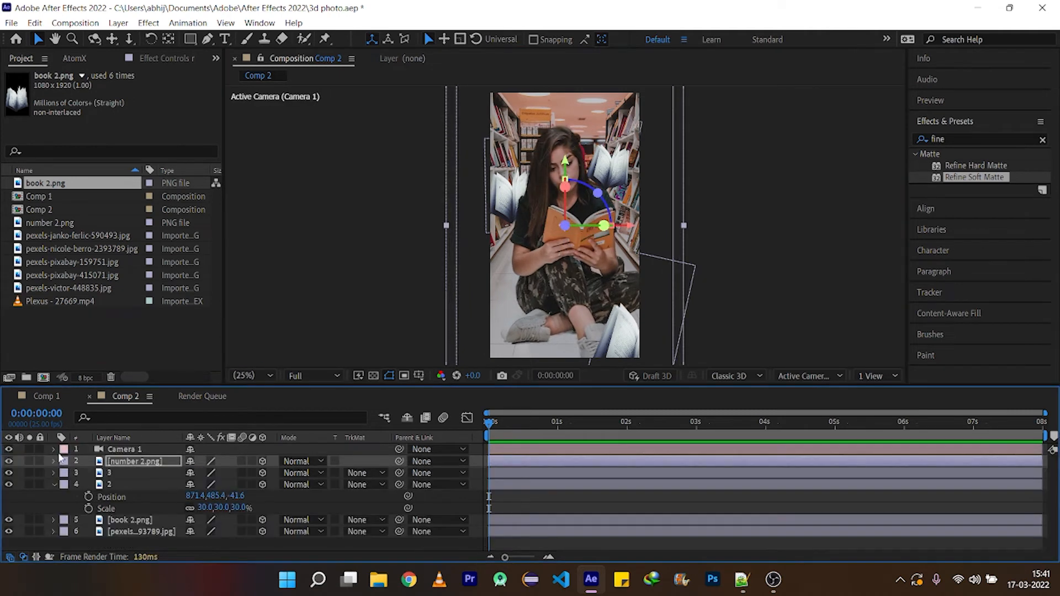
{"action": "left_click", "coordinate": [54, 484]}
{"action": "left_click", "coordinate": [54, 485]}
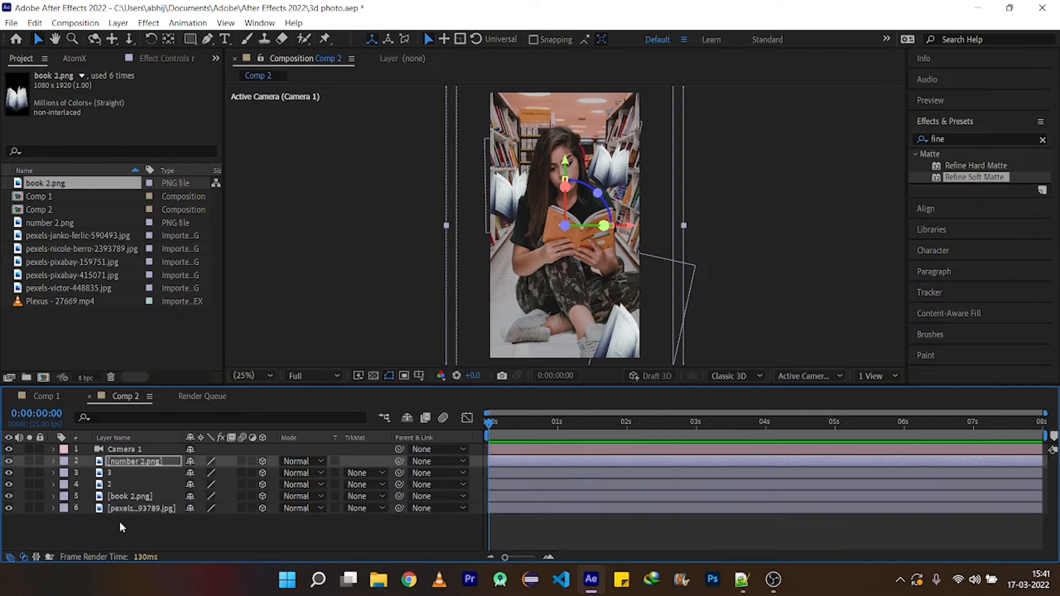
Step: Add Plexus - 27669.mp4 directly above the background photo, enlarge it to the frame's full height, and set its blending mode to Screen
{"action": "left_click", "coordinate": [132, 521]}
{"action": "left_click", "coordinate": [70, 302]}
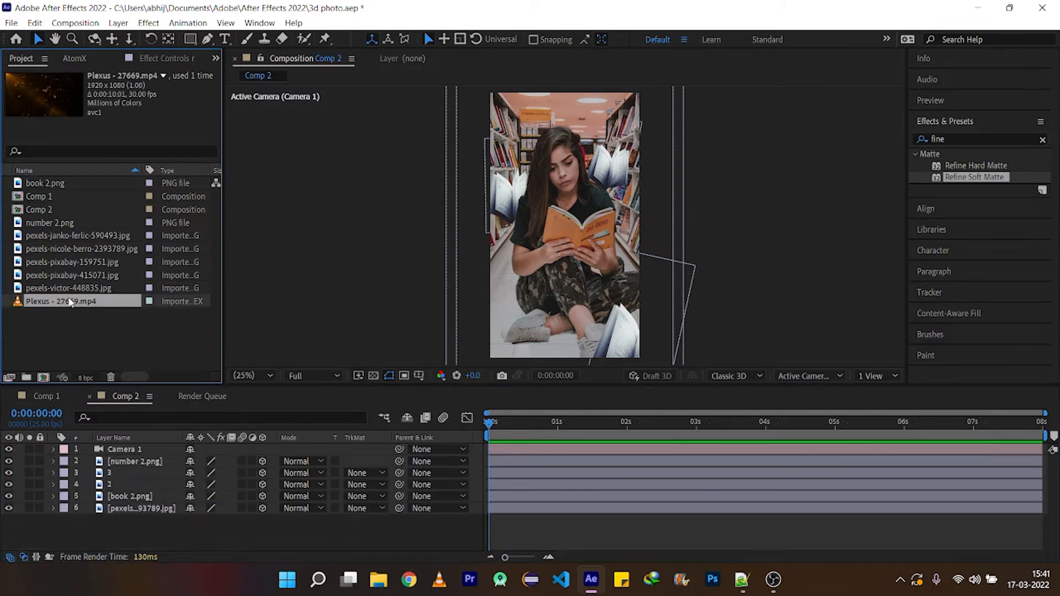
{"action": "left_click_drag", "start_coordinate": [97, 407], "coordinate": [129, 501]}
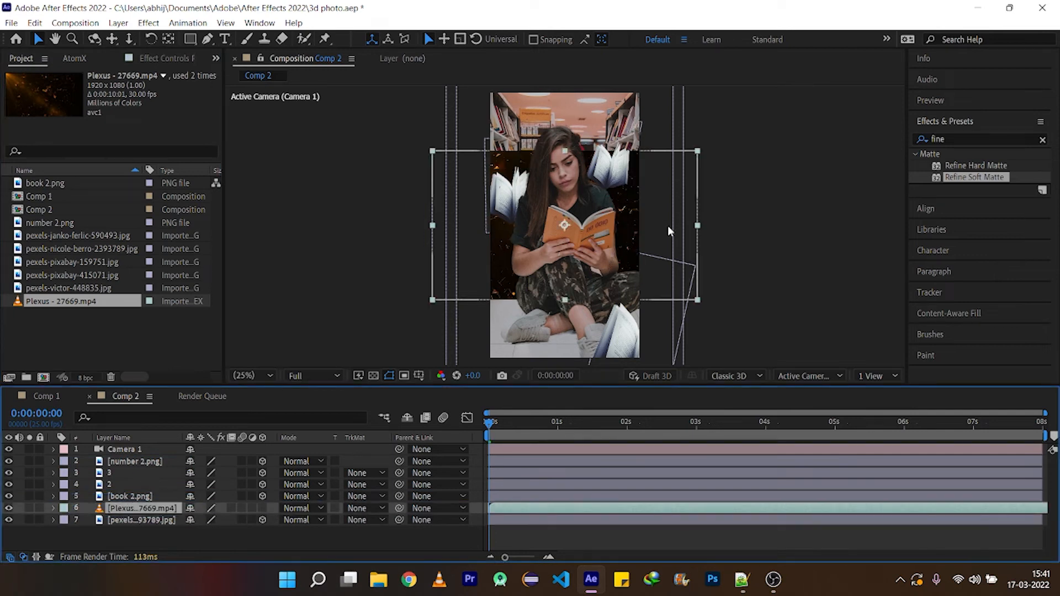
{"action": "left_click_drag", "start_coordinate": [701, 299], "coordinate": [739, 353]}
{"action": "left_click_drag", "start_coordinate": [766, 234], "coordinate": [828, 232]}
{"action": "left_click", "coordinate": [324, 504]}
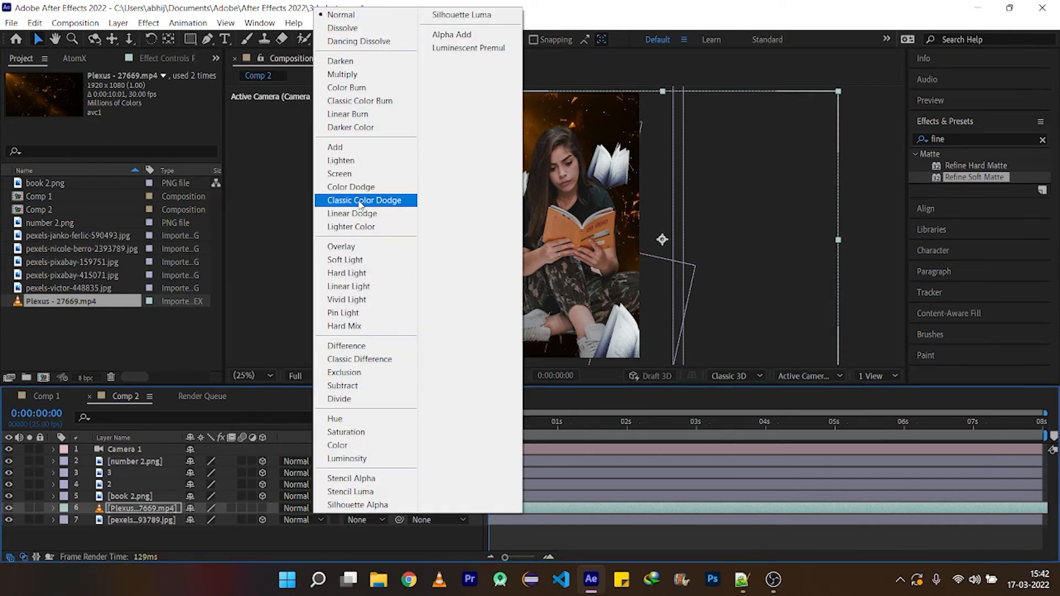
{"action": "left_click", "coordinate": [362, 175]}
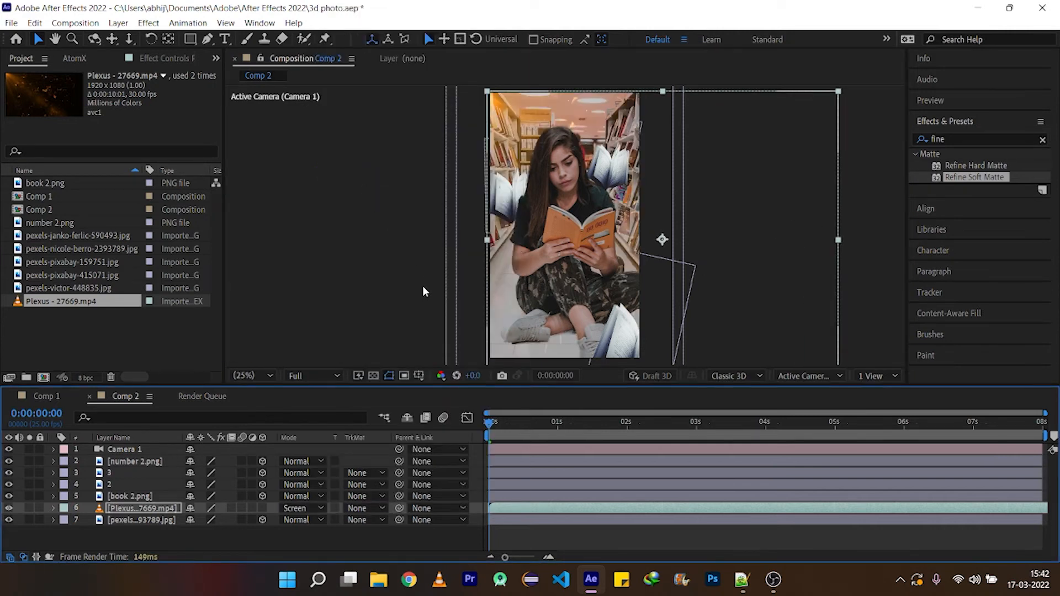
Step: Draw a mask on the Plexus clip around the photo's upper-left area and feather its edges
{"action": "key", "text": "g"}
{"action": "left_click", "coordinate": [525, 91]}
{"action": "left_click", "coordinate": [483, 96]}
{"action": "left_click", "coordinate": [53, 508]}
{"action": "left_click", "coordinate": [67, 520]}
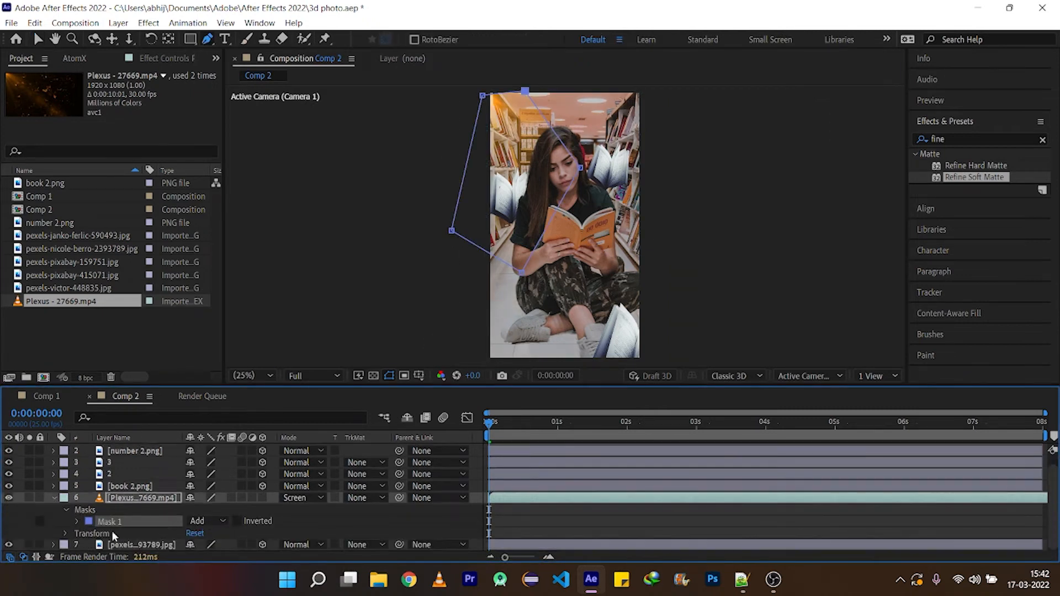
{"action": "left_click", "coordinate": [77, 520]}
{"action": "left_click_drag", "start_coordinate": [207, 498], "coordinate": [232, 498]}
{"action": "scroll", "coordinate": [53, 508], "scroll_direction": "up", "scroll_amount": 3}
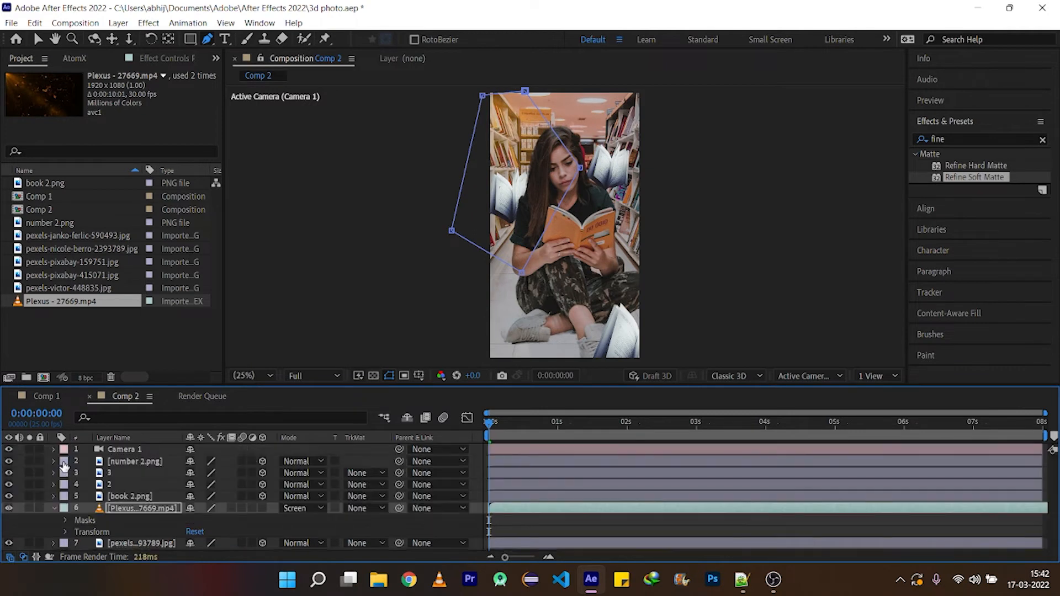
{"action": "left_click", "coordinate": [53, 508]}
{"action": "key", "text": "v"}
{"action": "left_click", "coordinate": [294, 545]}
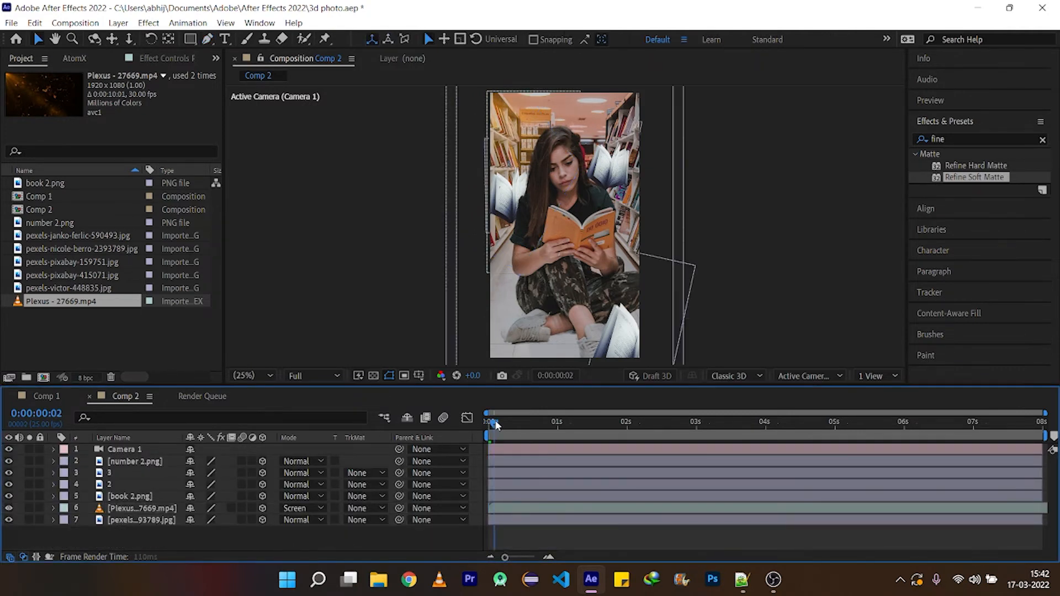
Step: Preview the composition and start keyframing Camera 1's position at 0:00:00:00
{"action": "key", "text": "space"}
{"action": "left_click", "coordinate": [53, 449]}
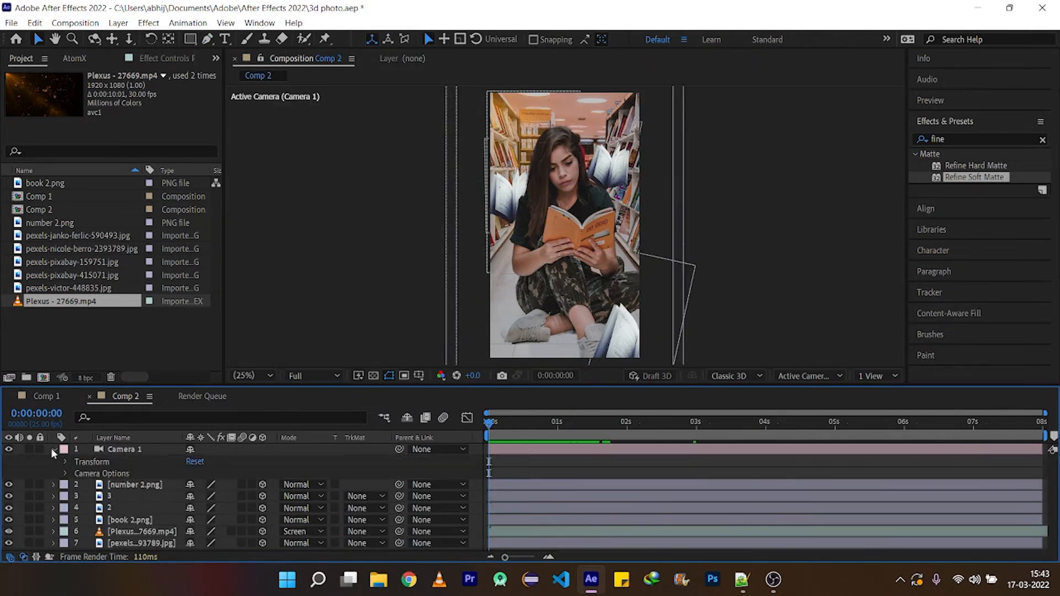
{"action": "left_click", "coordinate": [66, 461]}
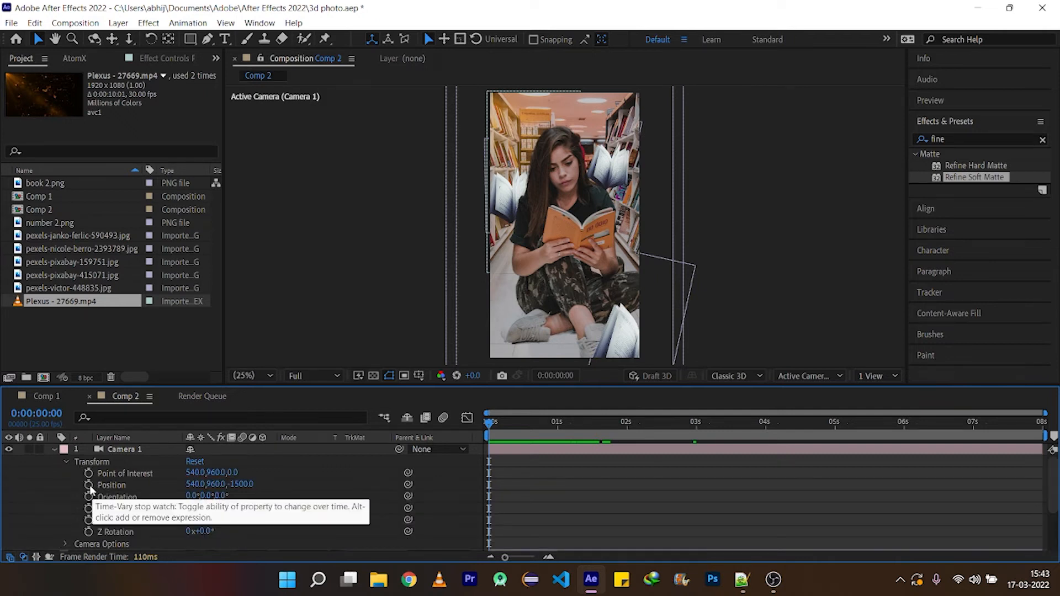
{"action": "left_click", "coordinate": [88, 485]}
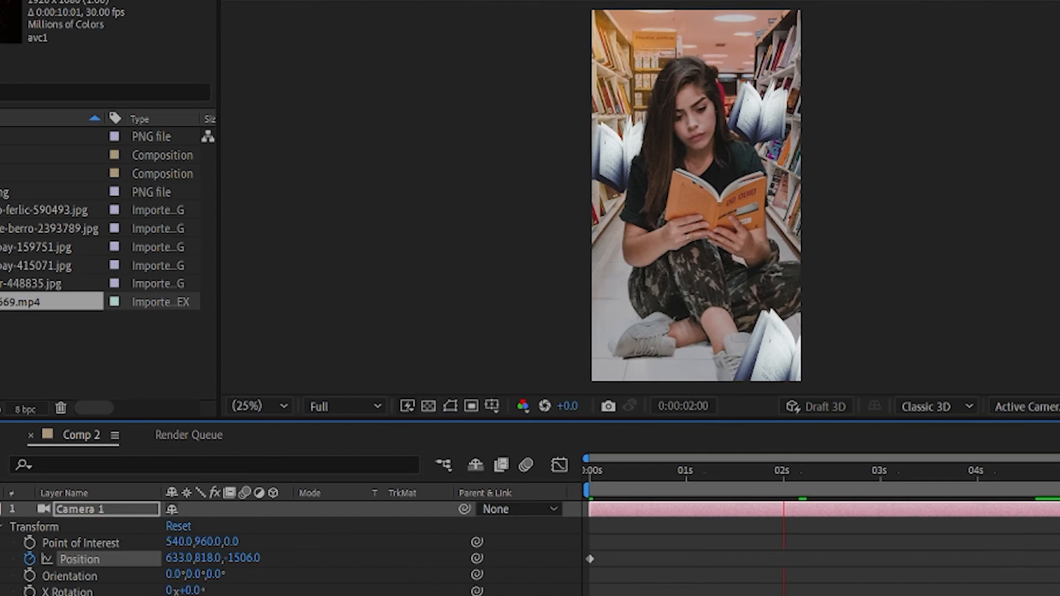
Step: Try a faster camera move with the second position keyframe at about four seconds and preview it
{"action": "left_click_drag", "start_coordinate": [1058, 567], "coordinate": [981, 568]}
{"action": "left_click", "coordinate": [904, 584]}
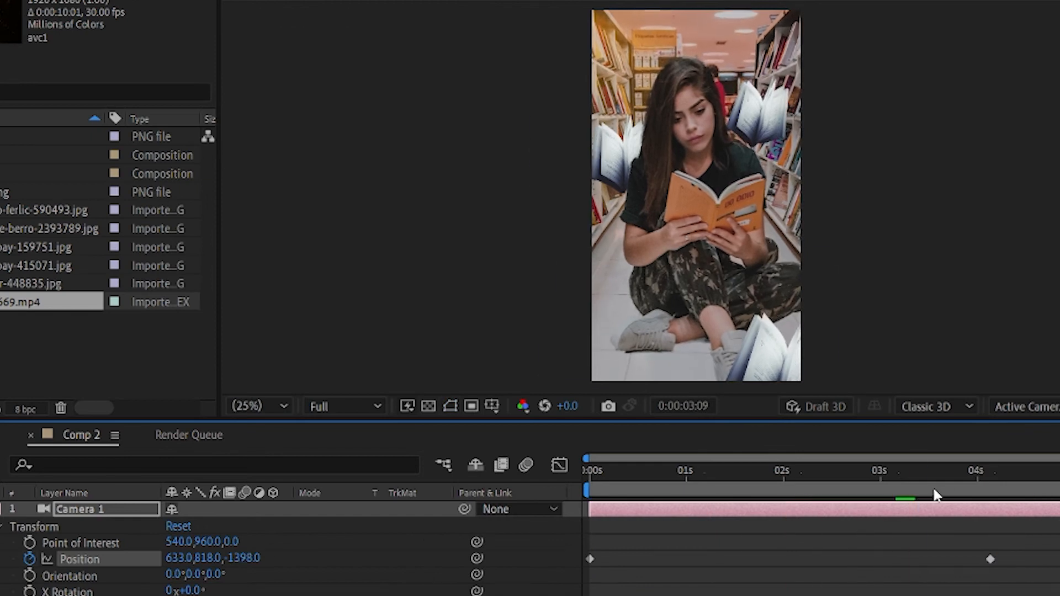
{"action": "key", "text": "space"}
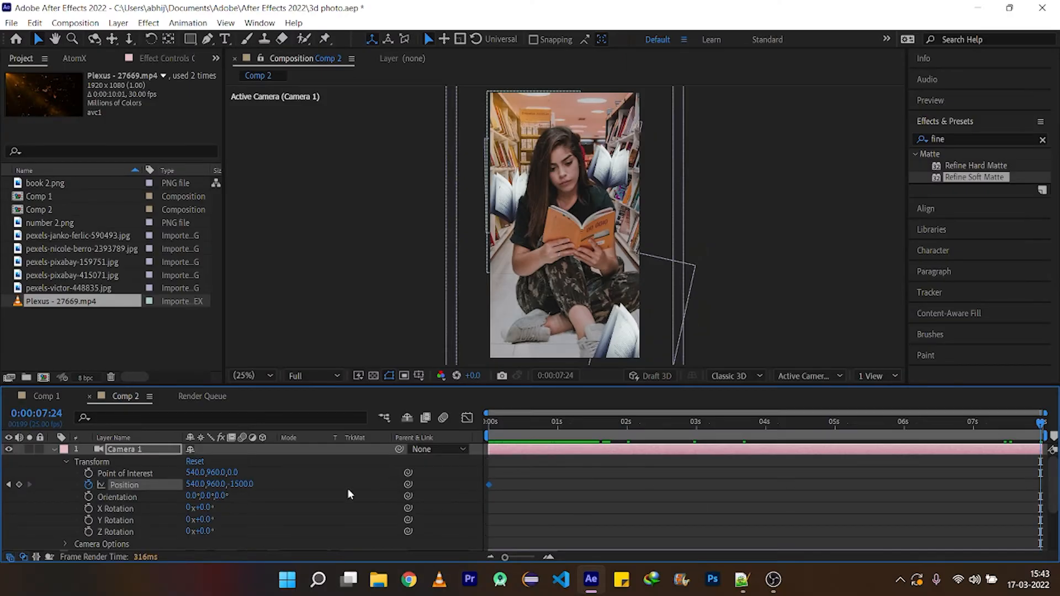
Step: At 0:00:07:24, keyframe Camera 1's position closer to the subject and adjust its horizontal and vertical offset
{"action": "left_click_drag", "start_coordinate": [251, 484], "coordinate": [356, 484]}
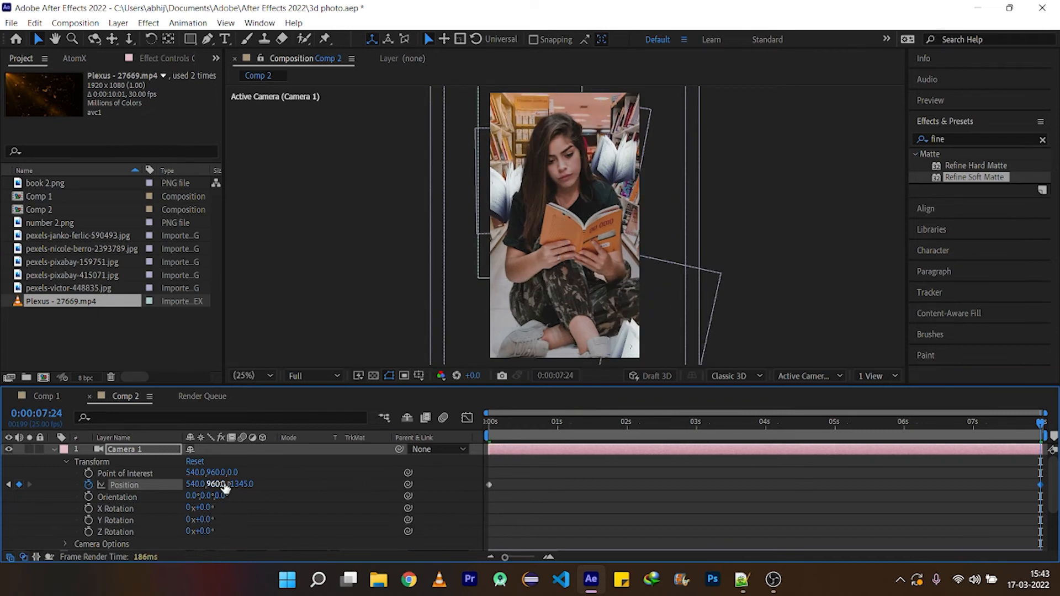
{"action": "left_click_drag", "start_coordinate": [224, 484], "coordinate": [329, 478]}
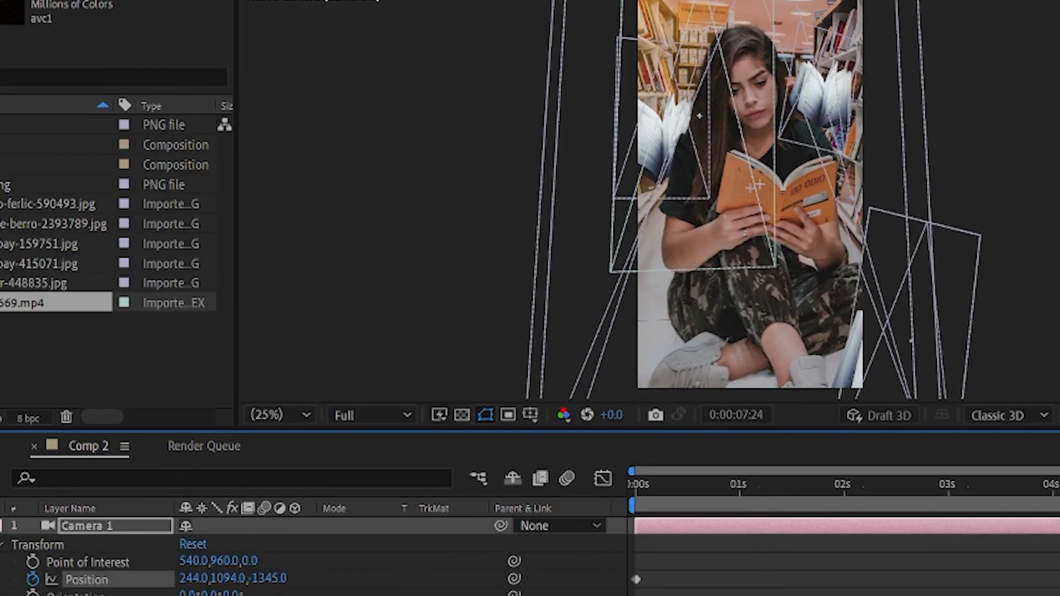
{"action": "left_click_drag", "start_coordinate": [192, 578], "coordinate": [258, 579]}
{"action": "left_click_drag", "start_coordinate": [267, 578], "coordinate": [90, 579]}
{"action": "left_click_drag", "start_coordinate": [191, 579], "coordinate": [49, 577]}
{"action": "left_click_drag", "start_coordinate": [232, 579], "coordinate": [97, 569]}
{"action": "left_click_drag", "start_coordinate": [189, 578], "coordinate": [241, 575]}
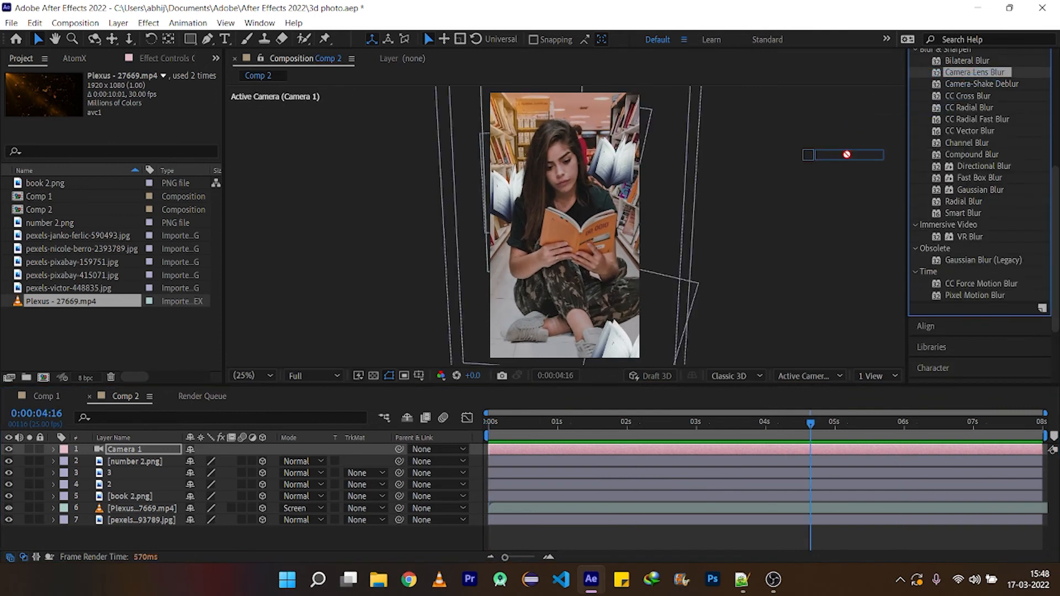
Step: Apply the Camera Lens Blur effect to the background photo and to the book layers 3 and book 2.png
{"action": "left_click", "coordinate": [127, 473]}
{"action": "left_click_drag", "start_coordinate": [135, 508], "coordinate": [129, 520]}
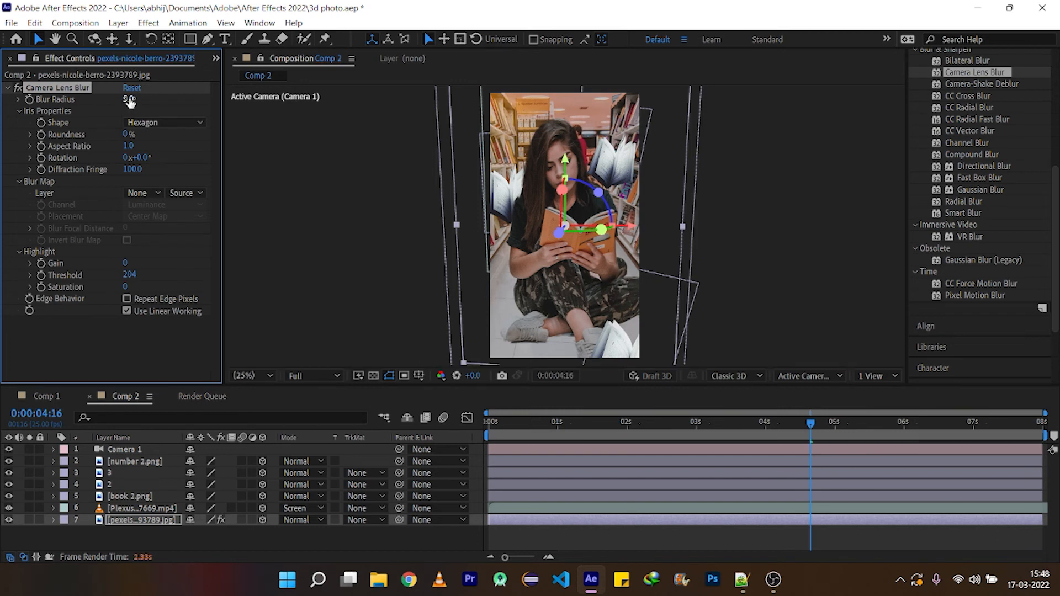
{"action": "left_click_drag", "start_coordinate": [974, 72], "coordinate": [608, 473]}
{"action": "left_click", "coordinate": [269, 555]}
{"action": "left_click", "coordinate": [131, 496]}
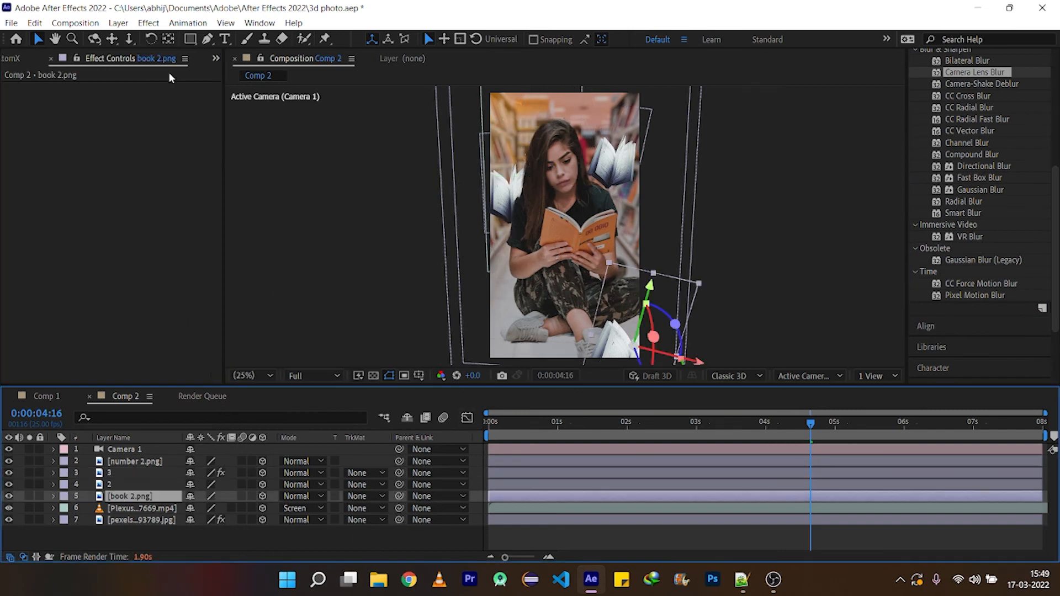
{"action": "left_click_drag", "start_coordinate": [974, 72], "coordinate": [131, 496]}
Step: Play back the finished camera animation from the start in an enlarged composition view
{"action": "left_click", "coordinate": [142, 508]}
{"action": "left_click", "coordinate": [307, 543]}
{"action": "key", "text": "space"}
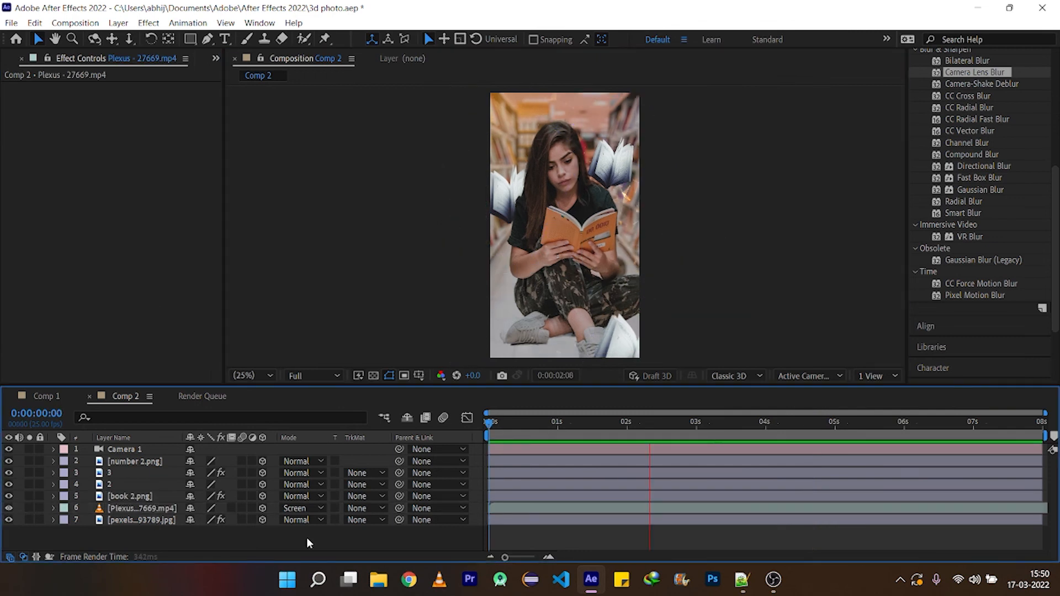
{"action": "key", "text": "grave"}
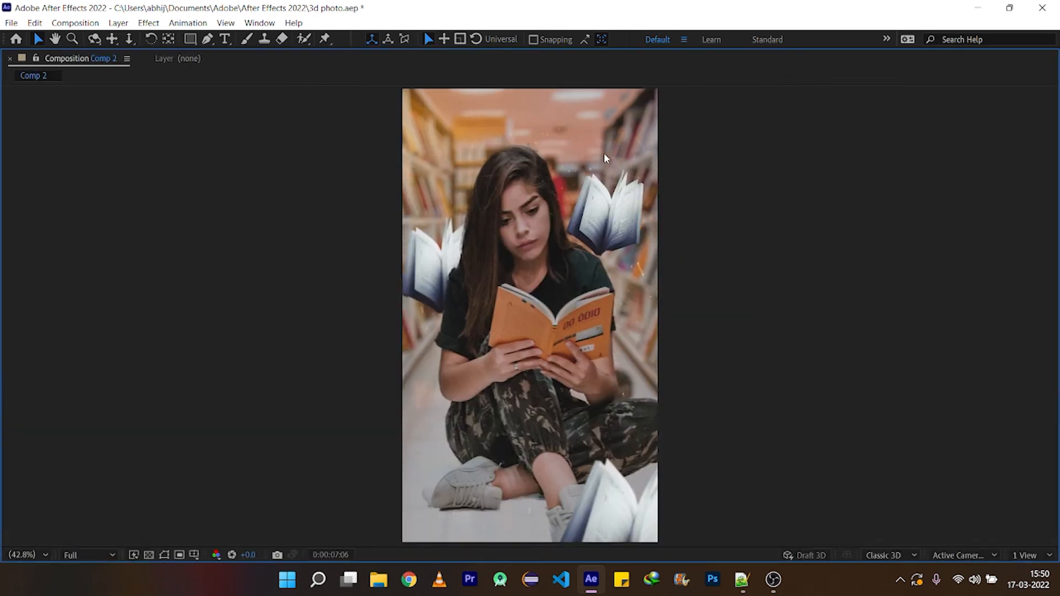